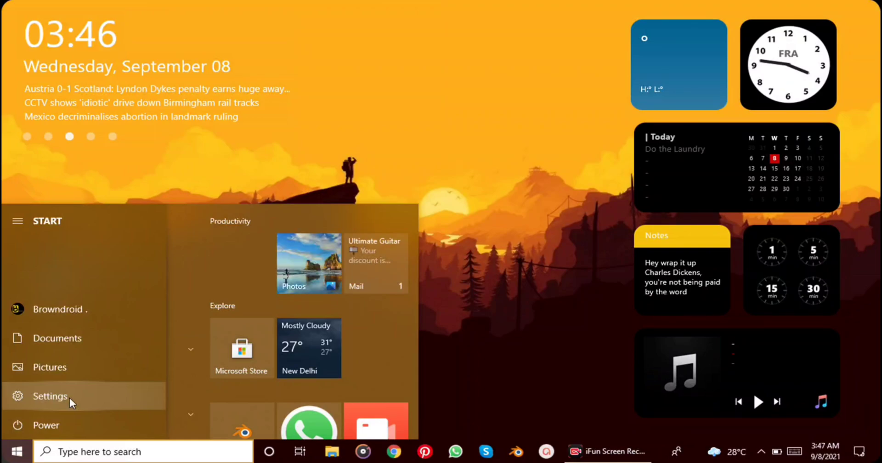
Open the system's About page in Windows Settings and check the installed RAM under the device specifications
{"action": "left_click", "coordinate": [69, 396]}
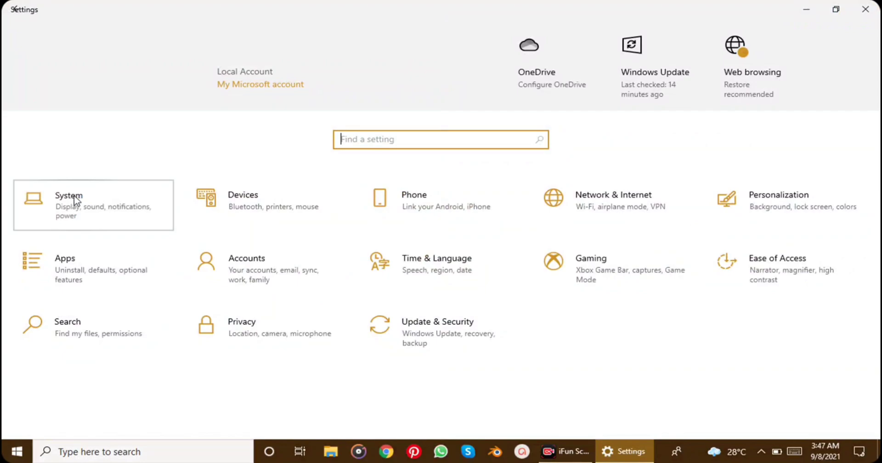
{"action": "left_click", "coordinate": [75, 201]}
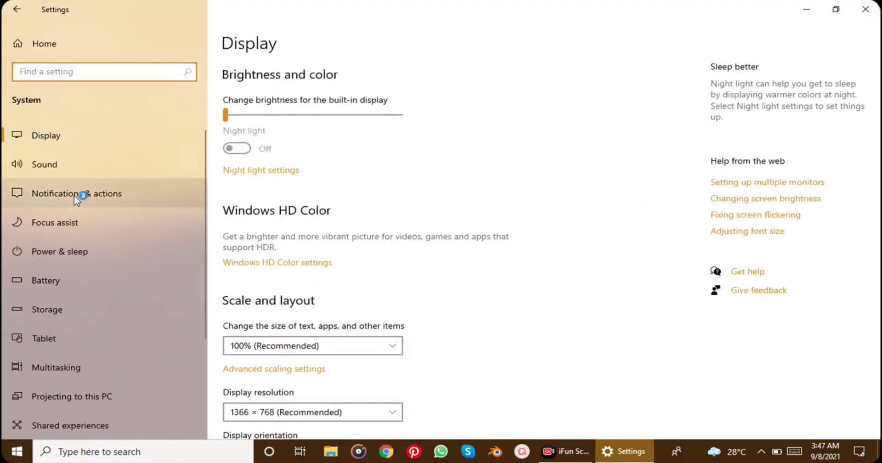
{"action": "scroll", "coordinate": [73, 195], "scroll_direction": "down", "scroll_amount": 3}
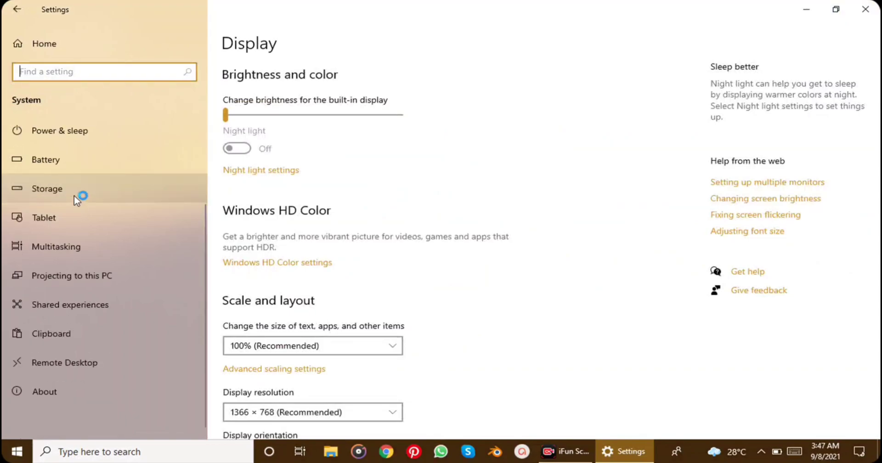
{"action": "left_click", "coordinate": [142, 391]}
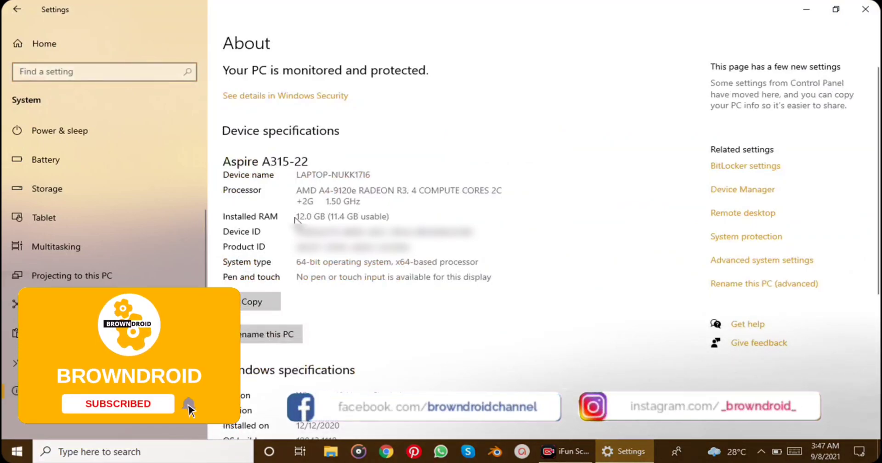
{"action": "left_click_drag", "start_coordinate": [315, 217], "coordinate": [294, 220]}
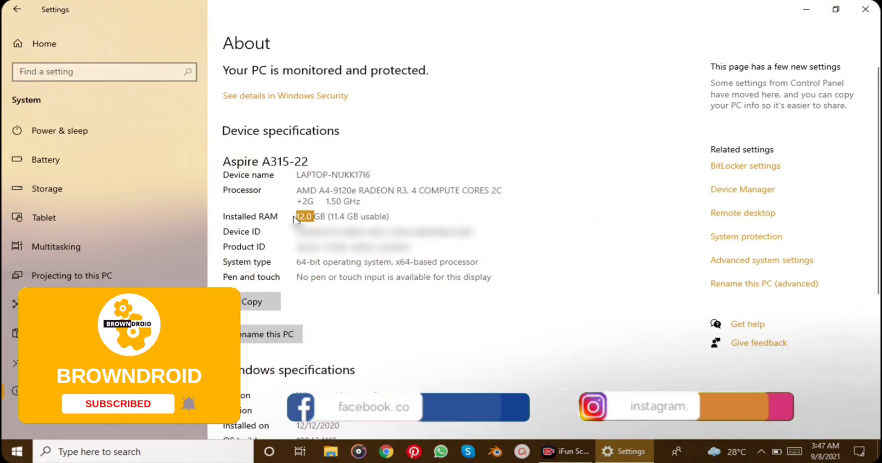
{"action": "left_click", "coordinate": [327, 219]}
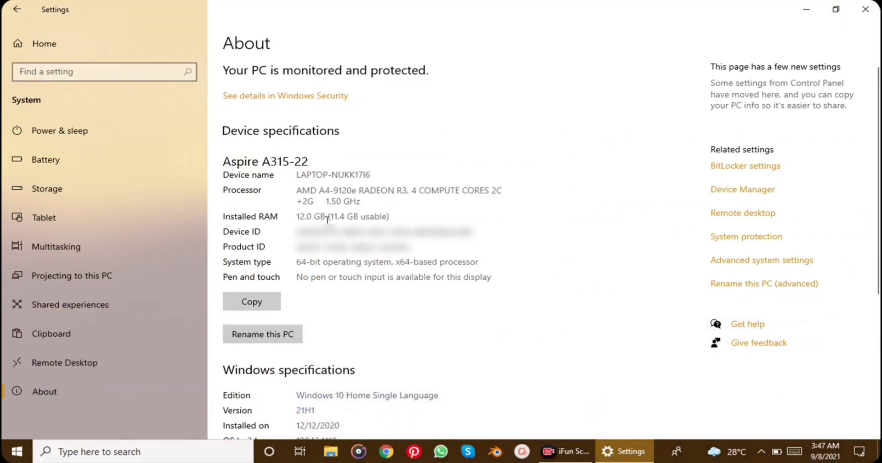
Show all storage categories for drive C and examine the virtual memory size under System & reserved
{"action": "scroll", "coordinate": [74, 261], "scroll_direction": "up", "scroll_amount": 3}
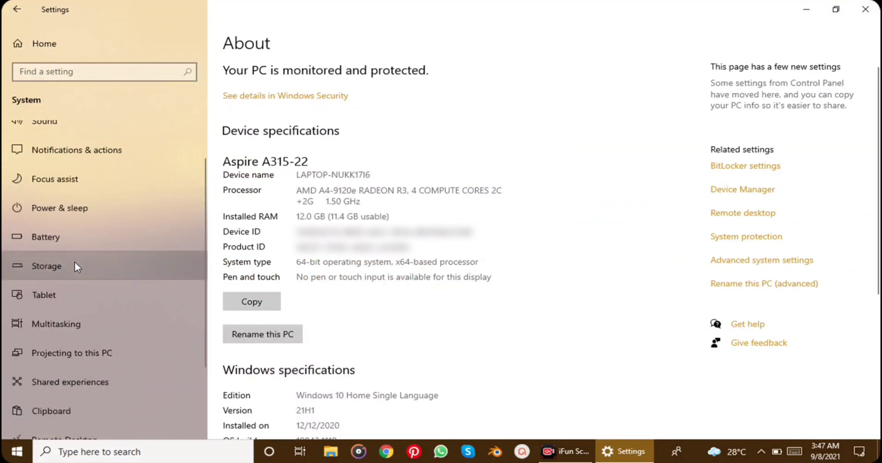
{"action": "left_click", "coordinate": [76, 266]}
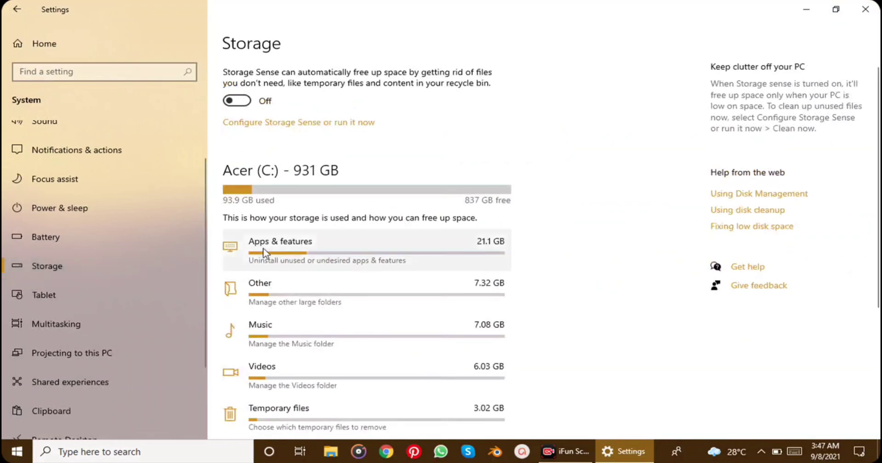
{"action": "scroll", "coordinate": [296, 290], "scroll_direction": "down", "scroll_amount": 2}
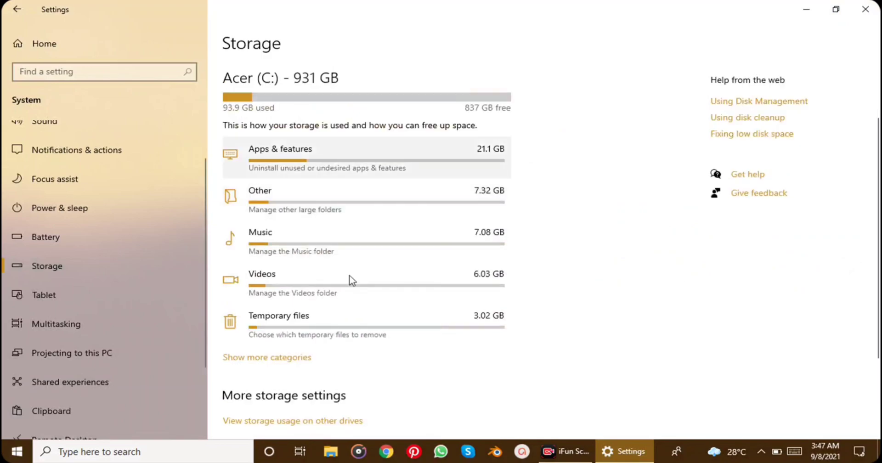
{"action": "left_click", "coordinate": [284, 359]}
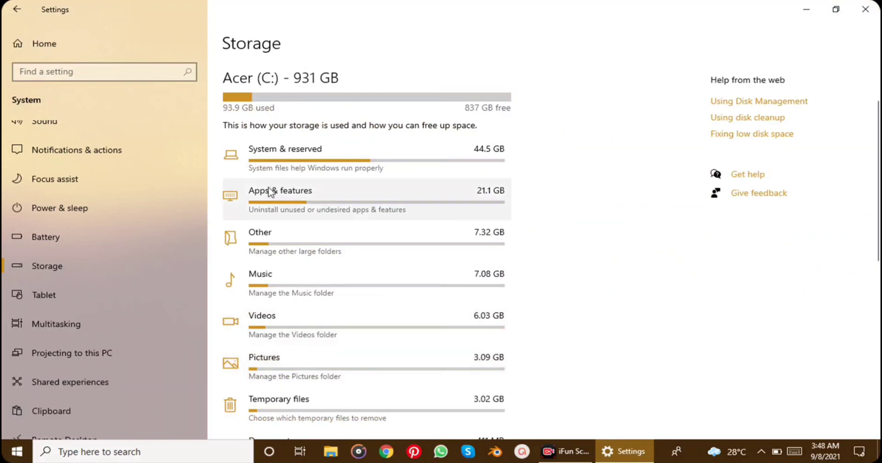
{"action": "left_click", "coordinate": [272, 150]}
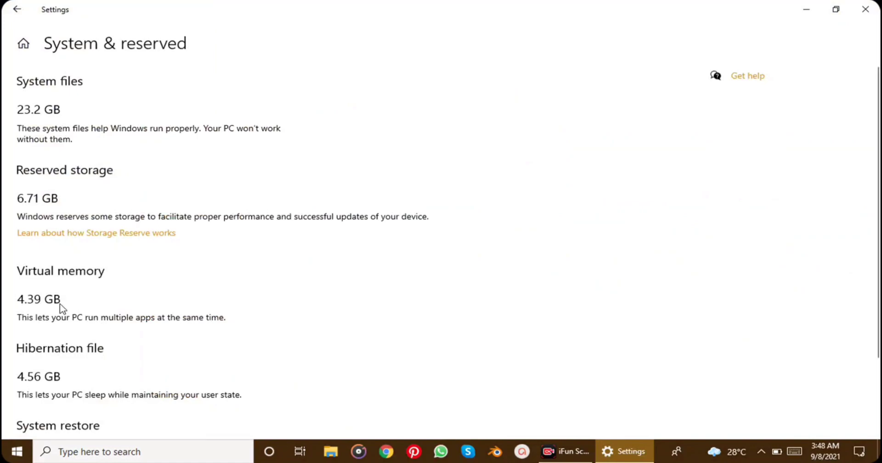
Leave the System & reserved details and return to the system's About page
{"action": "left_click", "coordinate": [18, 10]}
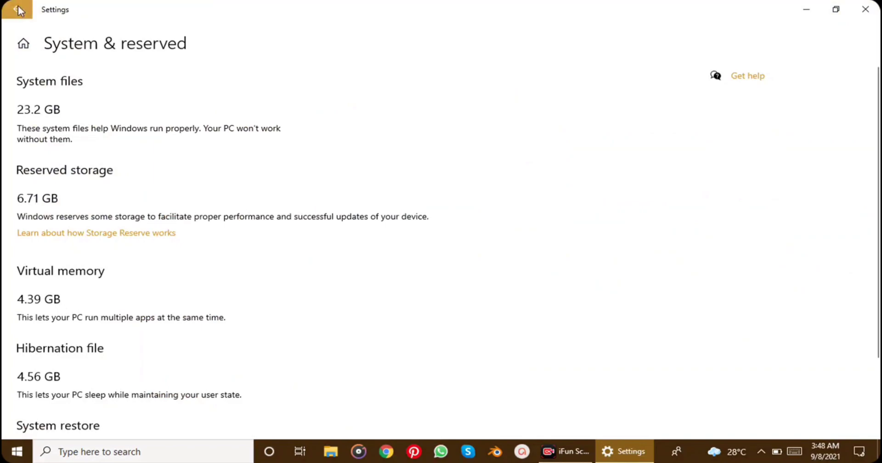
{"action": "left_click", "coordinate": [18, 10]}
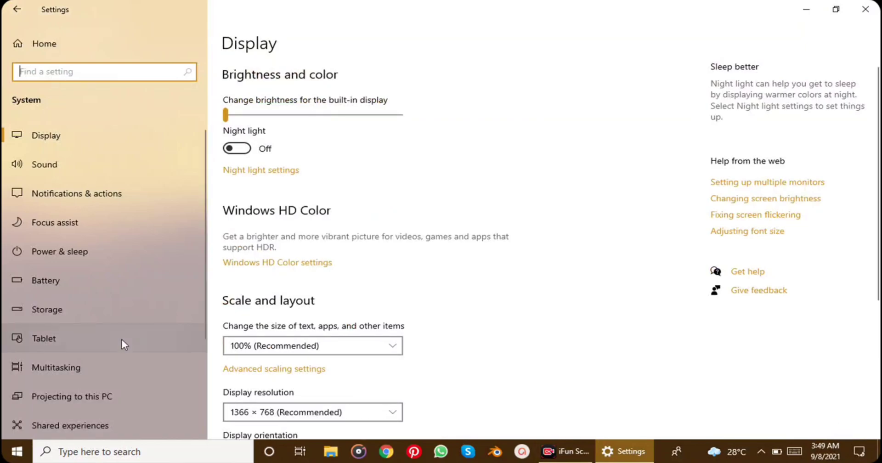
{"action": "scroll", "coordinate": [120, 342], "scroll_direction": "down", "scroll_amount": 3}
{"action": "left_click", "coordinate": [60, 372]}
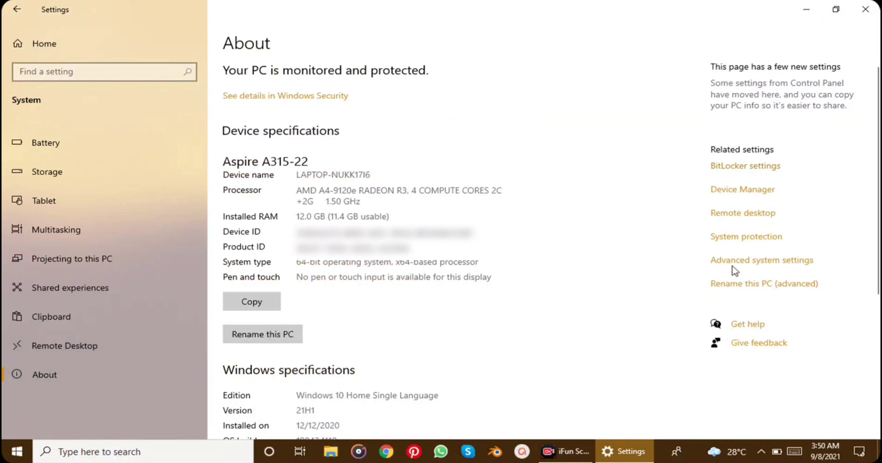
{"action": "left_click", "coordinate": [93, 72]}
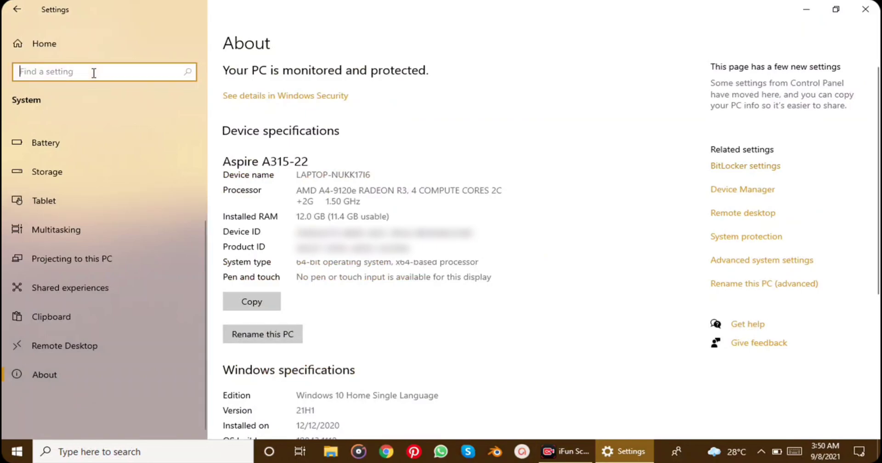
{"action": "type", "text": "adv"}
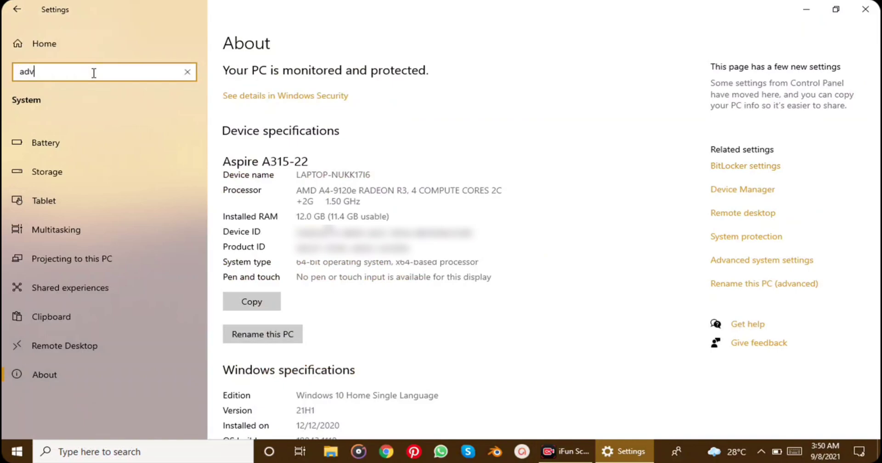
{"action": "type", "text": "anced"}
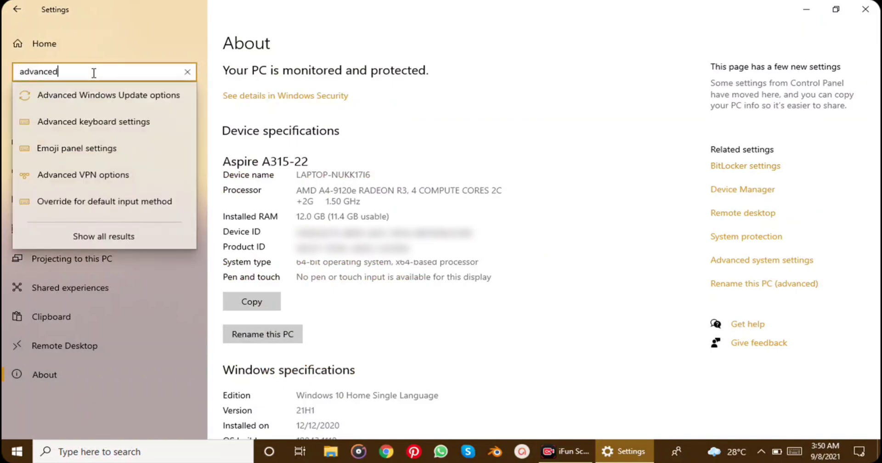
{"action": "left_click", "coordinate": [187, 72]}
{"action": "left_click", "coordinate": [637, 170]}
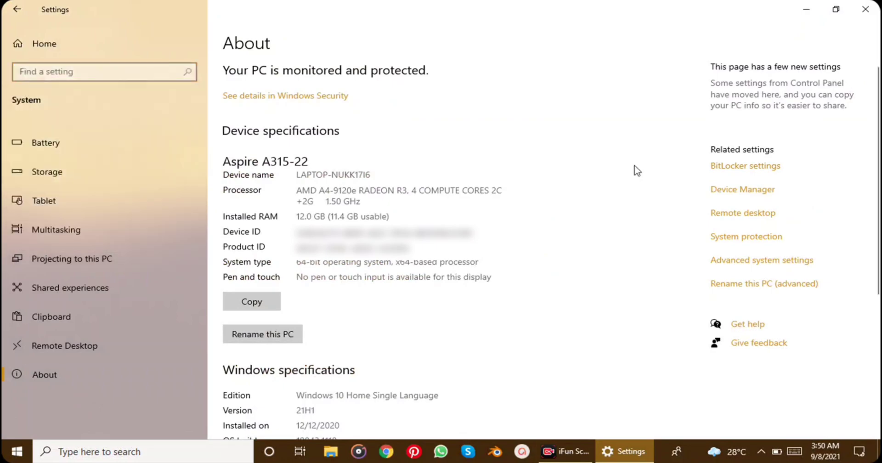
Open the virtual memory settings from the advanced performance options in the advanced system settings
{"action": "left_click", "coordinate": [746, 263]}
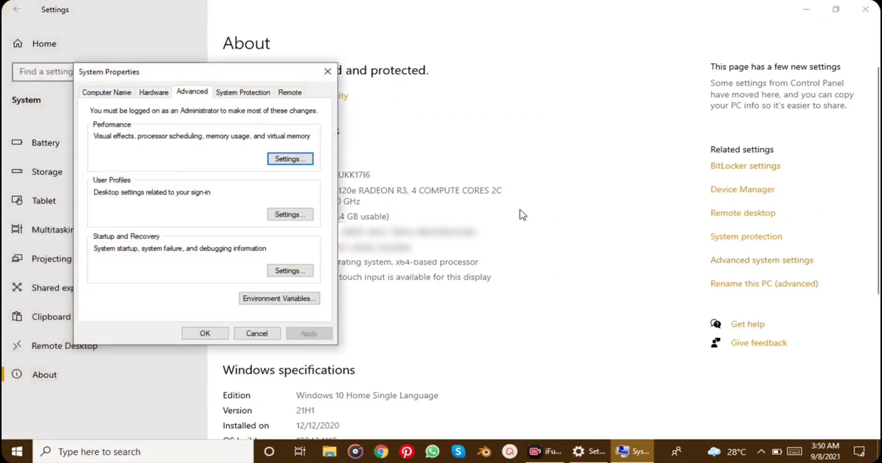
{"action": "left_click_drag", "start_coordinate": [180, 72], "coordinate": [329, 83]}
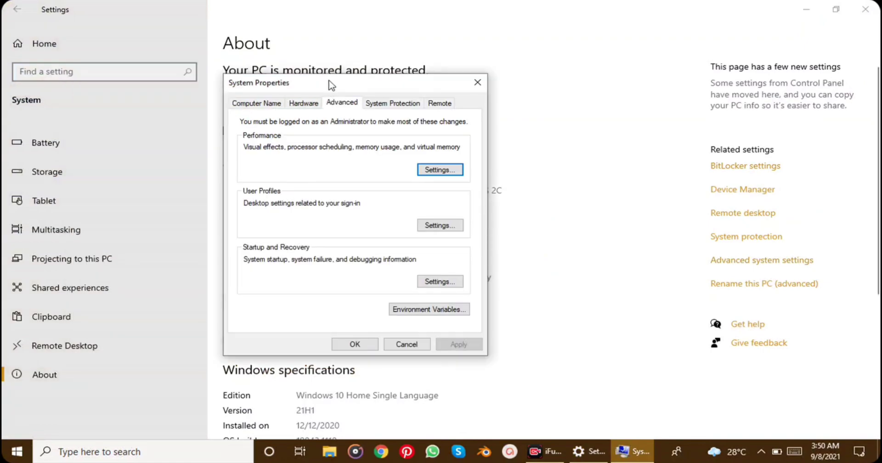
{"action": "left_click", "coordinate": [315, 105]}
{"action": "left_click", "coordinate": [343, 106]}
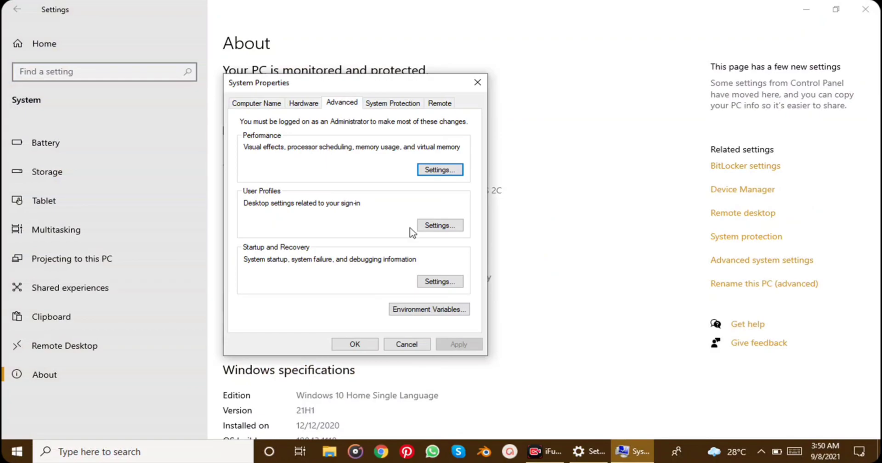
{"action": "left_click", "coordinate": [435, 170]}
{"action": "left_click", "coordinate": [322, 99]}
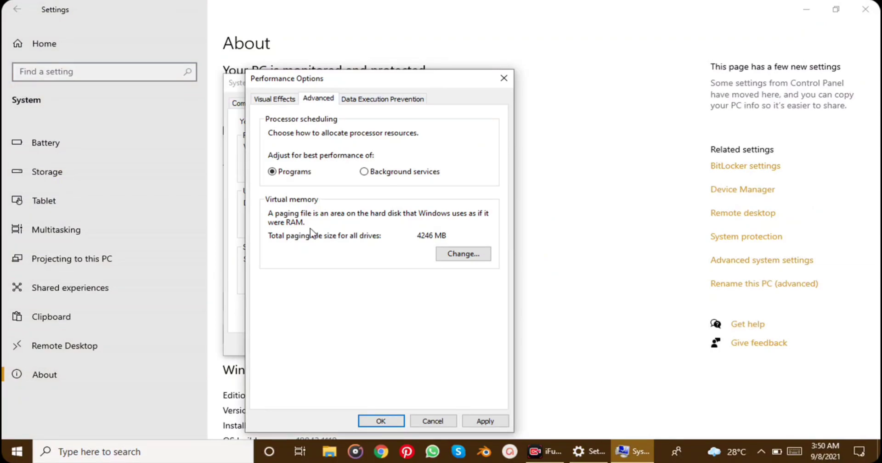
{"action": "left_click", "coordinate": [465, 257]}
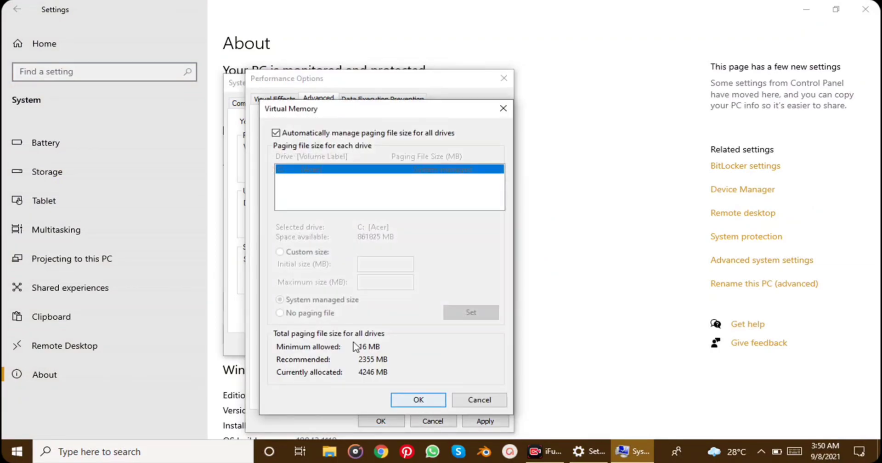
Turn off automatic paging file management and set drive C to a custom size, initial 24576 MB and maximum 32768 MB
{"action": "left_click", "coordinate": [276, 133]}
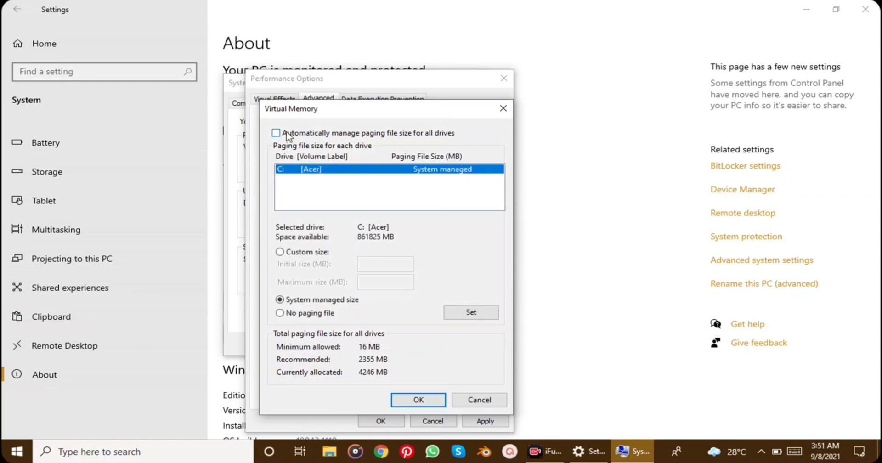
{"action": "left_click", "coordinate": [281, 252]}
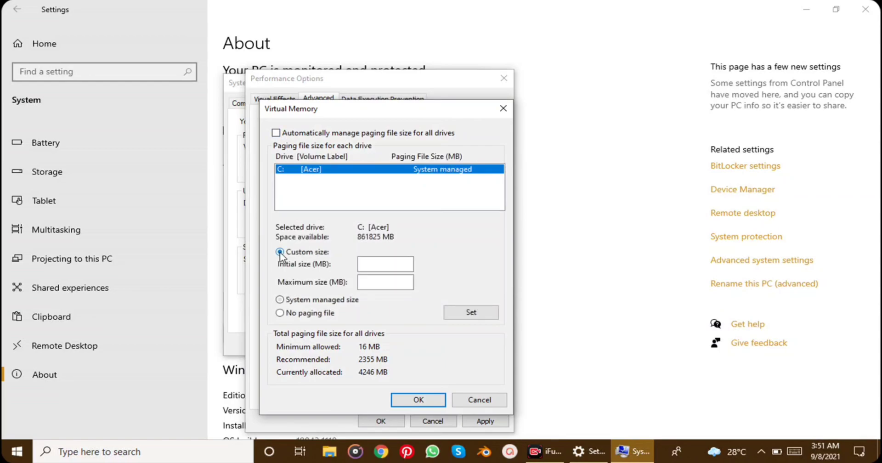
{"action": "left_click", "coordinate": [381, 285]}
{"action": "left_click", "coordinate": [375, 266]}
{"action": "type", "text": "24"}
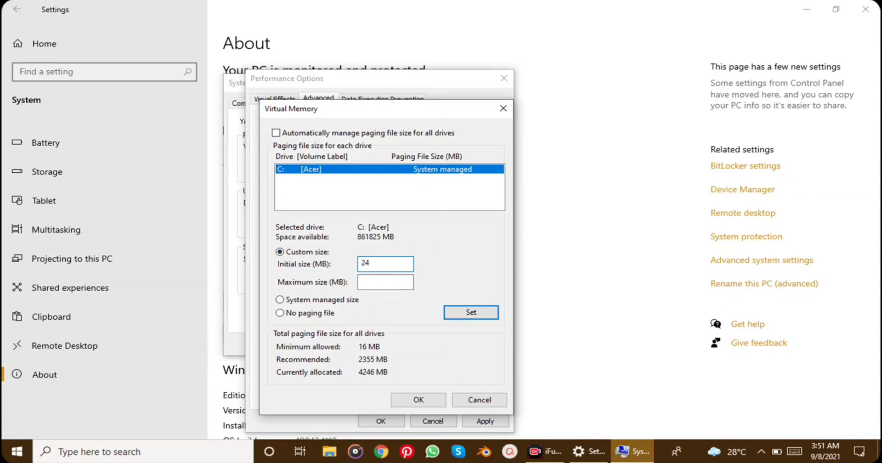
{"action": "type", "text": "576"}
{"action": "left_click", "coordinate": [371, 282]}
{"action": "type", "text": "32768"}
{"action": "left_click", "coordinate": [461, 315]}
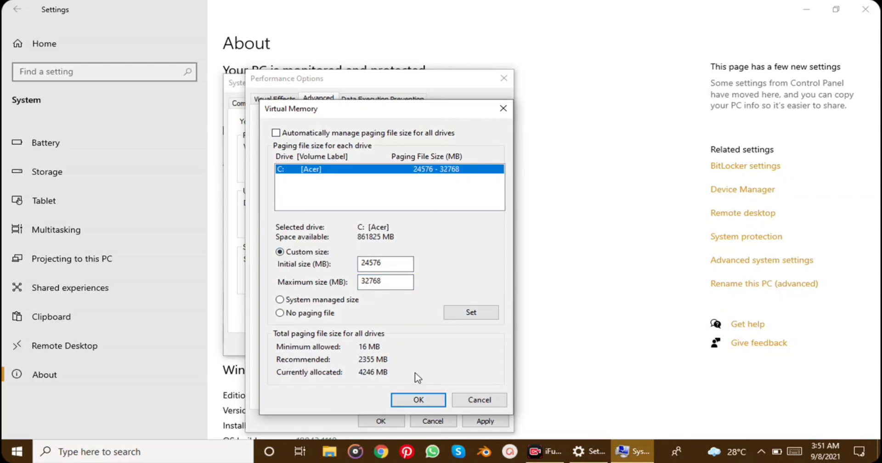
Apply the virtual memory change, accept and close all the property dialogs, and postpone the restart
{"action": "left_click", "coordinate": [417, 400]}
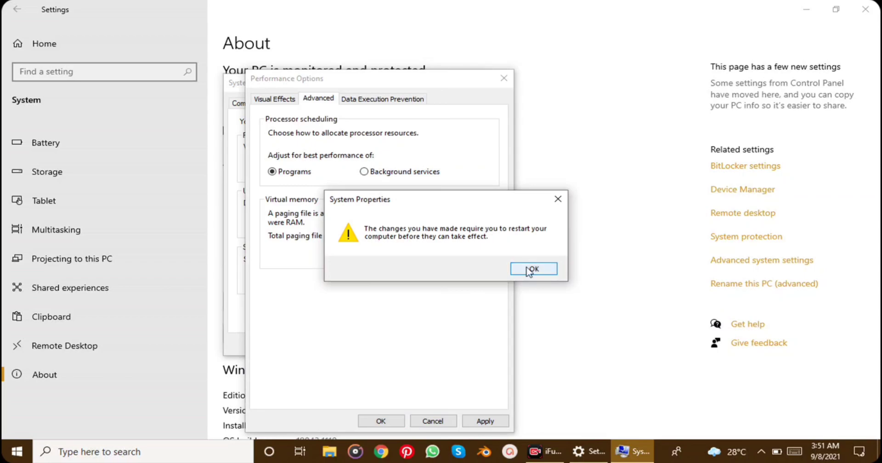
{"action": "left_click", "coordinate": [529, 270]}
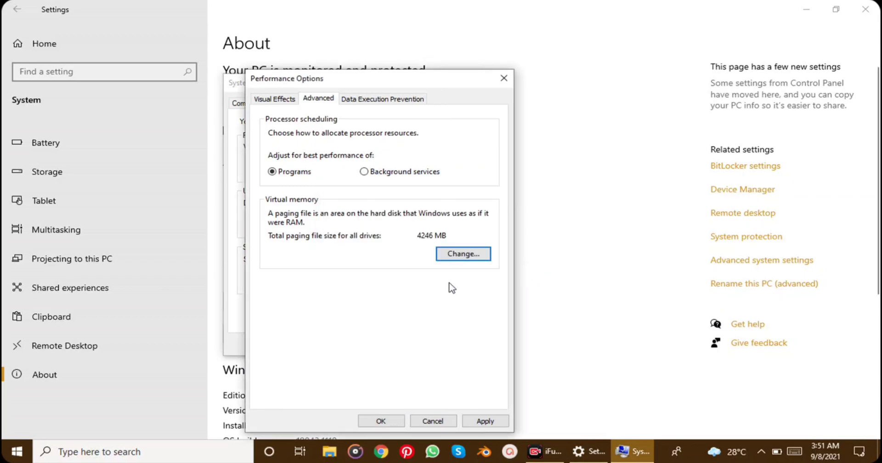
{"action": "left_click", "coordinate": [480, 420]}
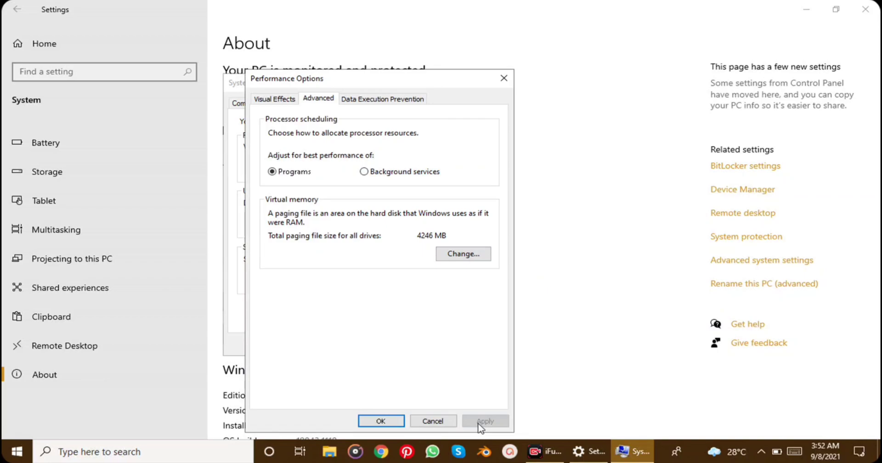
{"action": "left_click", "coordinate": [384, 421]}
{"action": "left_click", "coordinate": [363, 343]}
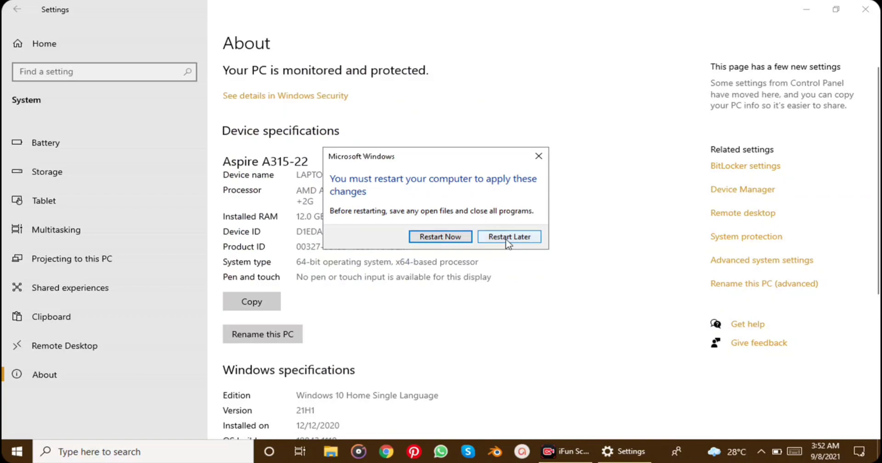
{"action": "left_click", "coordinate": [508, 238]}
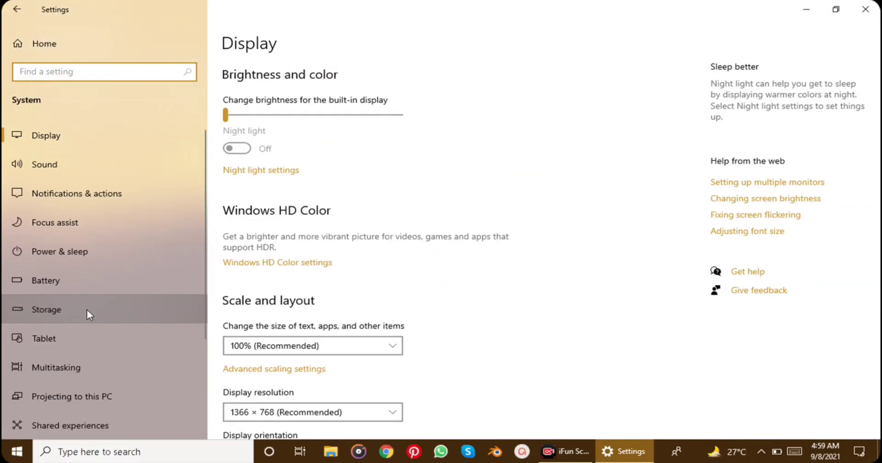
Expand the storage categories and check the new virtual memory size under System & reserved
{"action": "left_click", "coordinate": [87, 309]}
{"action": "scroll", "coordinate": [275, 231], "scroll_direction": "down", "scroll_amount": 5}
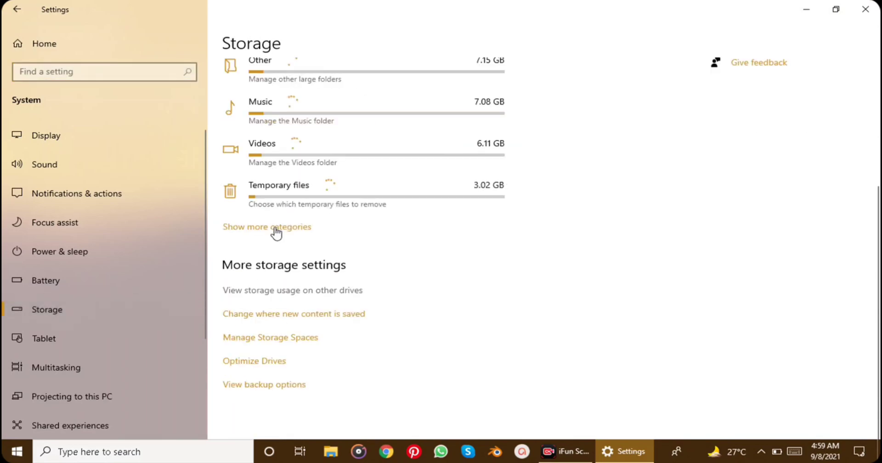
{"action": "left_click", "coordinate": [276, 230]}
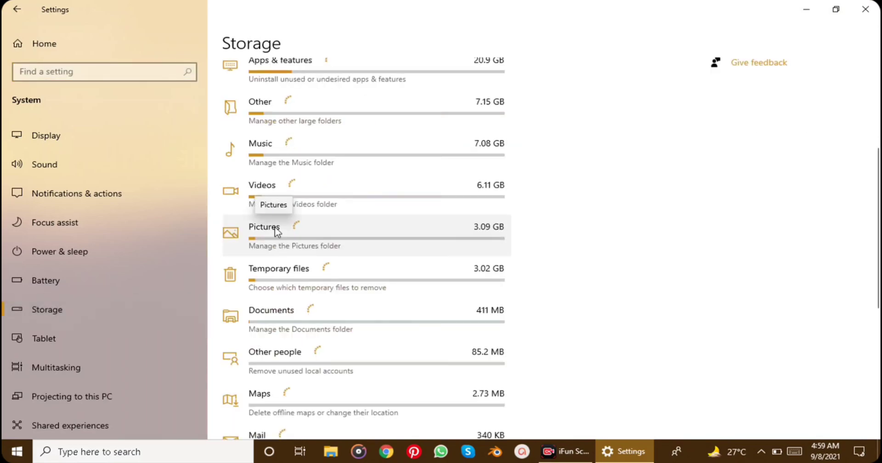
{"action": "scroll", "coordinate": [276, 231], "scroll_direction": "up", "scroll_amount": 3}
{"action": "left_click", "coordinate": [273, 133]}
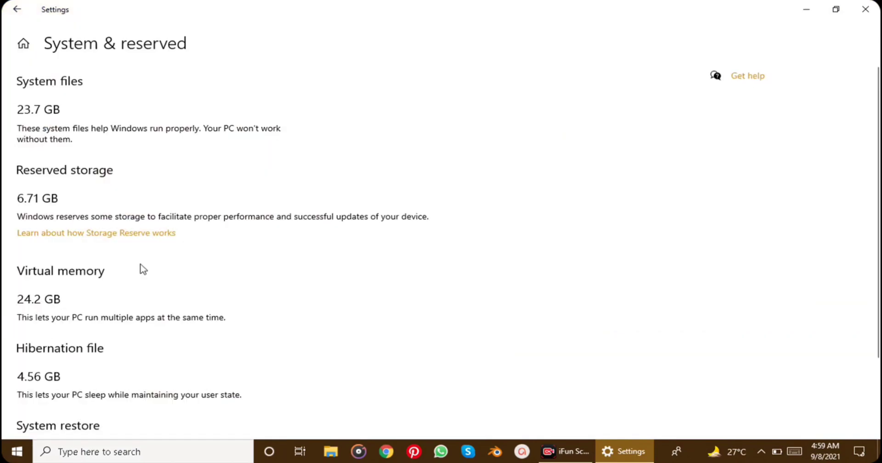
Review the storage sizes on the System & reserved page and close the Settings window
{"action": "scroll", "coordinate": [143, 270], "scroll_direction": "down", "scroll_amount": 2}
{"action": "scroll", "coordinate": [142, 269], "scroll_direction": "up", "scroll_amount": 2}
{"action": "left_click", "coordinate": [836, 9]}
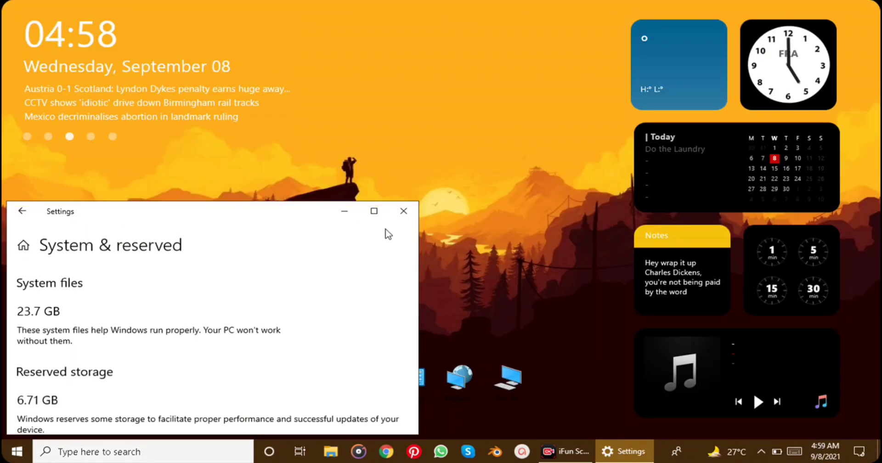
{"action": "left_click", "coordinate": [403, 211]}
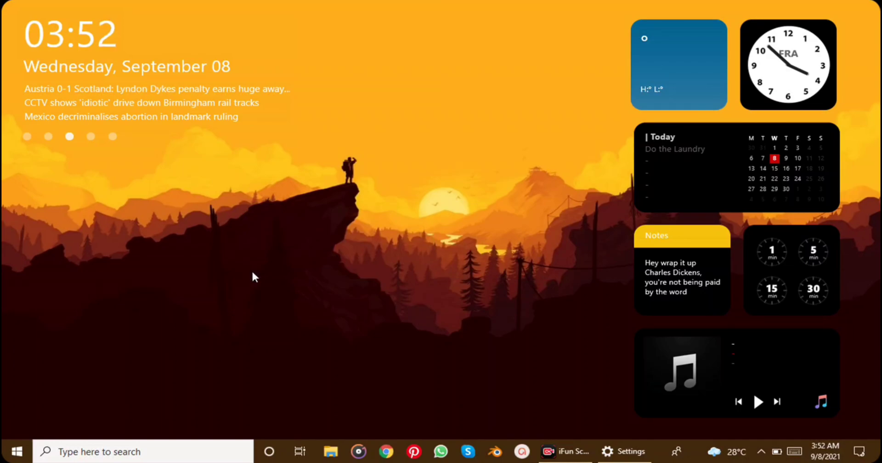
Open the Windows Temp folder with the Run command "temp" and maximize its window
{"action": "key", "text": "super+r"}
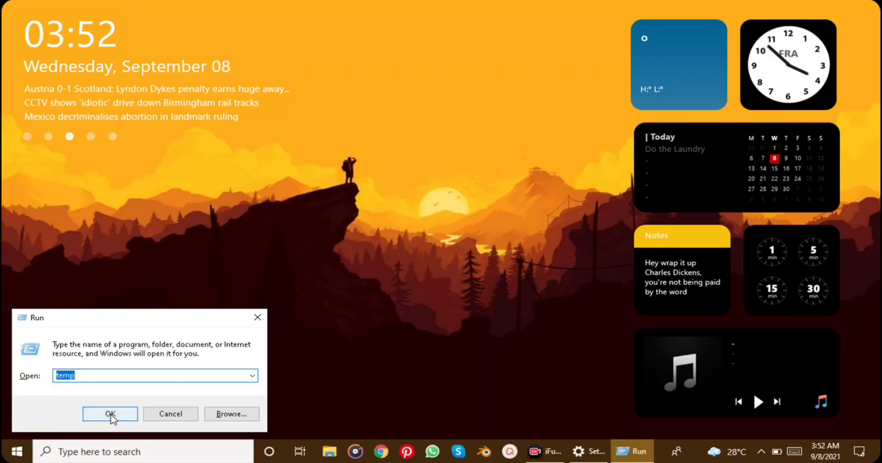
{"action": "left_click", "coordinate": [147, 416]}
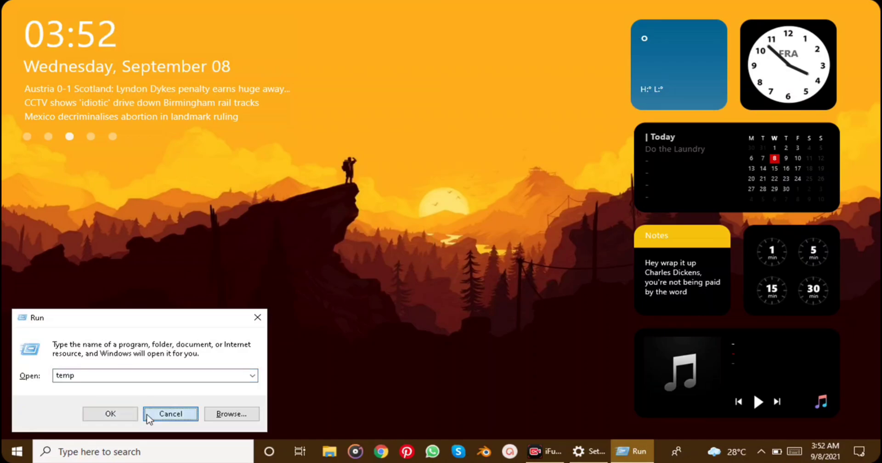
{"action": "right_click", "coordinate": [27, 453]}
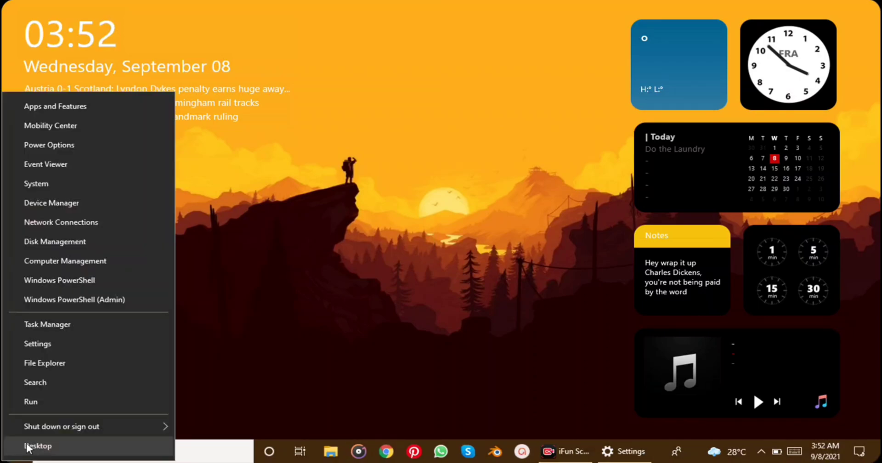
{"action": "left_click", "coordinate": [31, 401]}
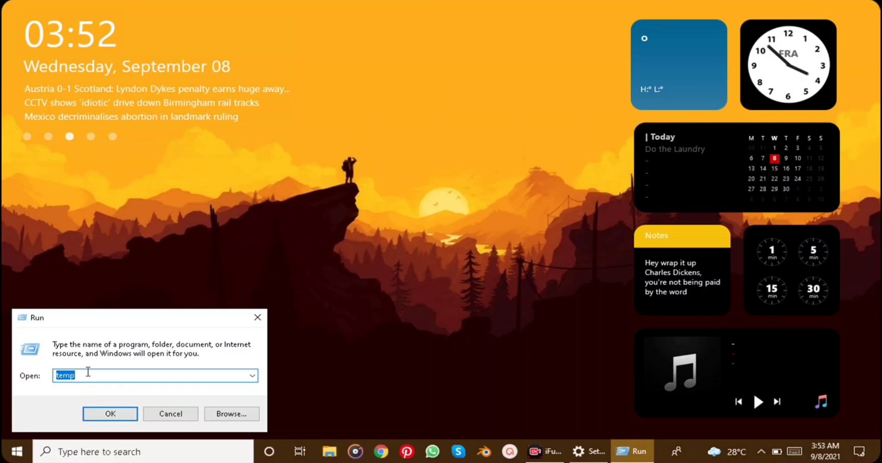
{"action": "key", "text": "BackSpace"}
{"action": "type", "text": "temp"}
{"action": "key", "text": "Return"}
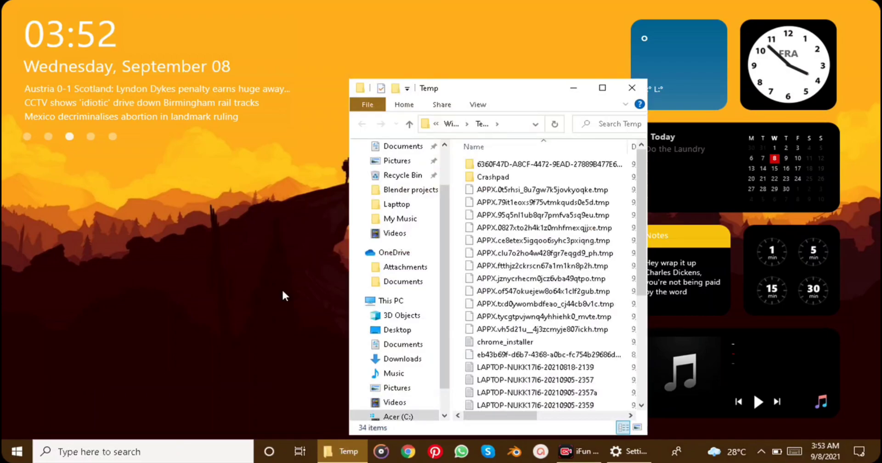
{"action": "left_click", "coordinate": [611, 88]}
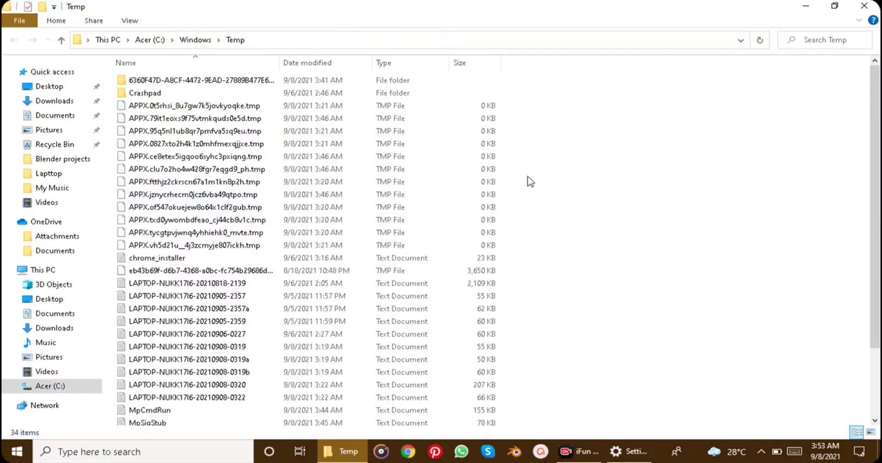
Delete everything in the Windows Temp folder, skip all items that are in use, and close the folder window
{"action": "key", "text": "ctrl+a"}
{"action": "scroll", "coordinate": [331, 258], "scroll_direction": "down", "scroll_amount": 2}
{"action": "scroll", "coordinate": [332, 264], "scroll_direction": "up", "scroll_amount": 2}
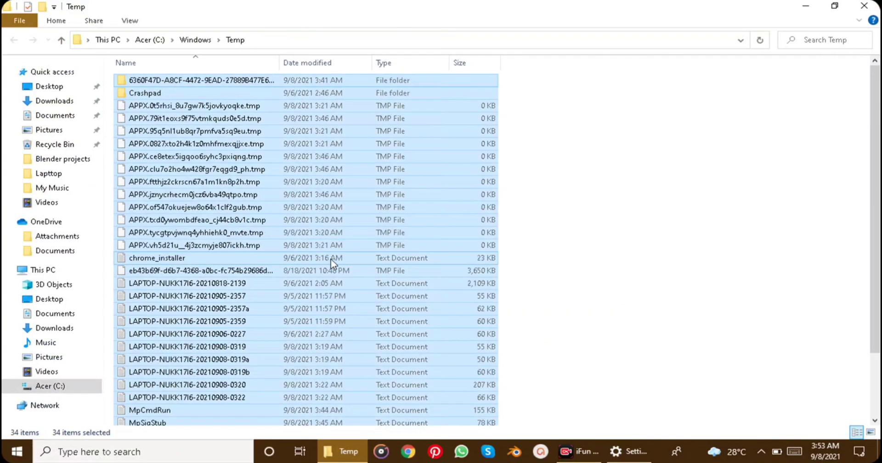
{"action": "key", "text": "Delete"}
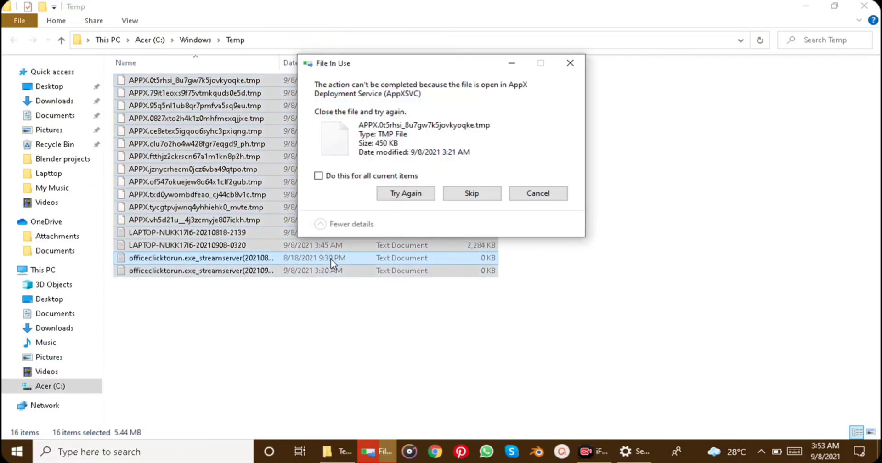
{"action": "left_click", "coordinate": [353, 177]}
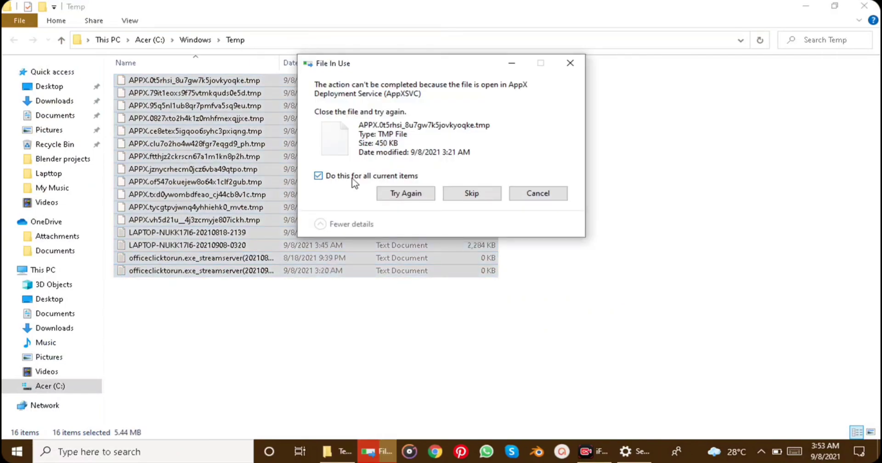
{"action": "left_click", "coordinate": [487, 198]}
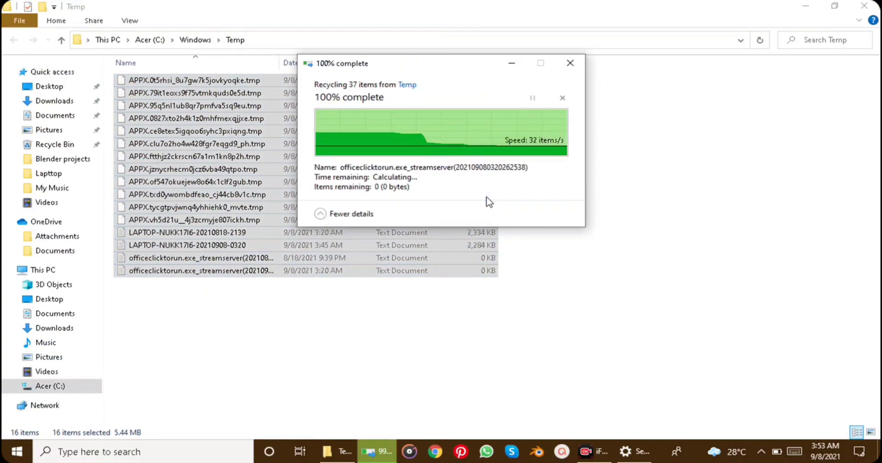
{"action": "left_click", "coordinate": [864, 6]}
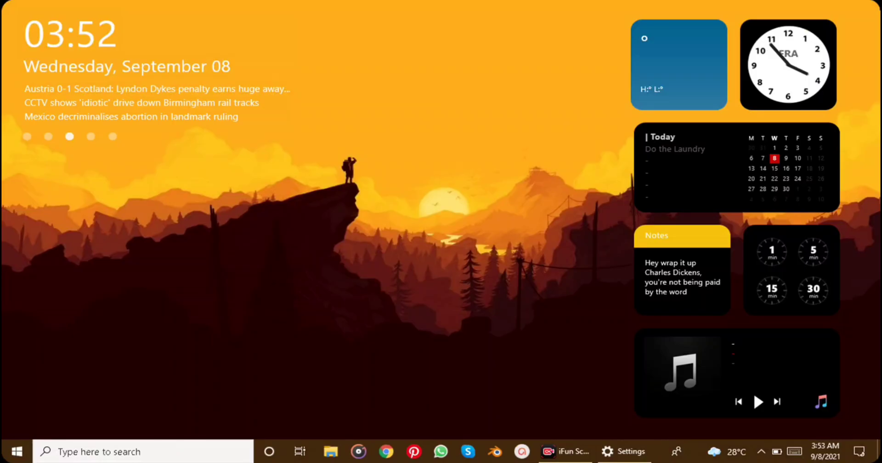
Open the user profile's local Temp folder with the Run command "%temp%"
{"action": "key", "text": "super+r"}
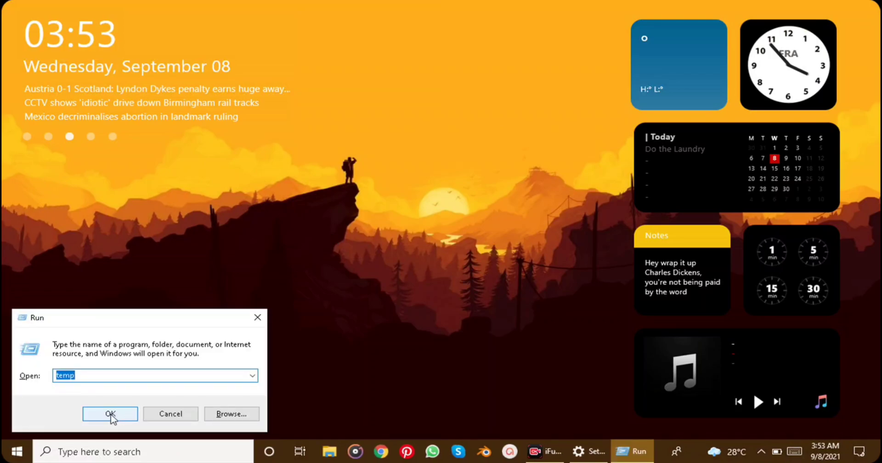
{"action": "type", "text": "%temp%"}
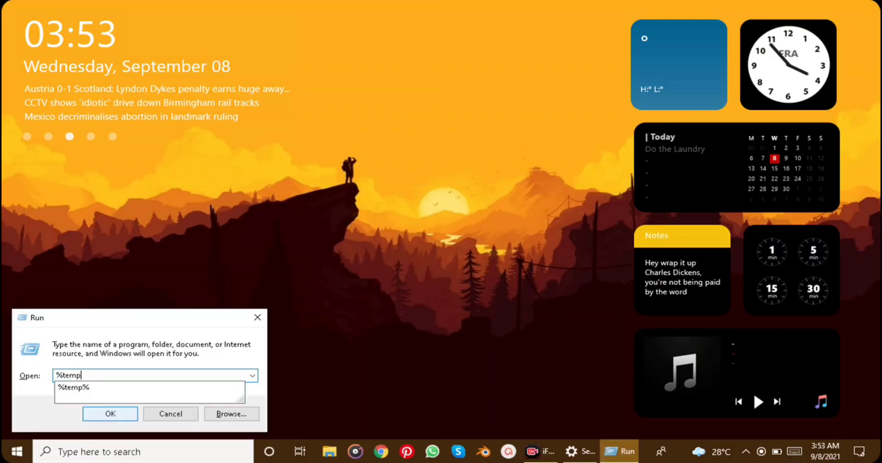
{"action": "left_click", "coordinate": [110, 414]}
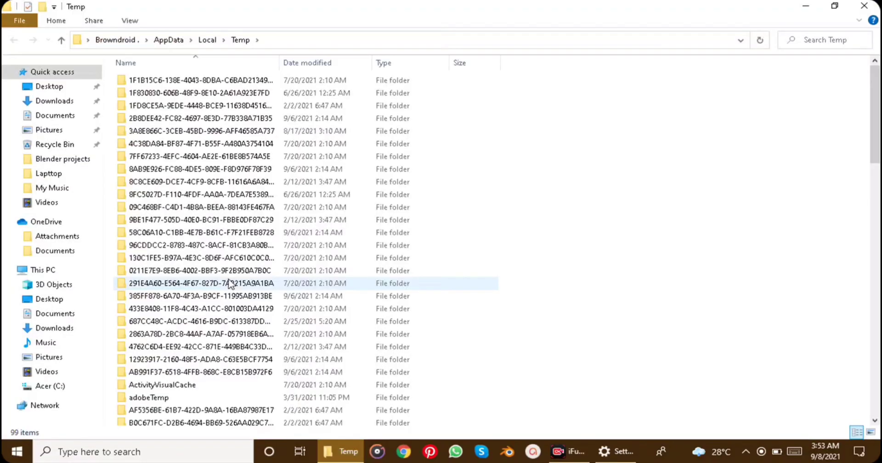
Delete all files and folders in the user's local Temp folder and close its window
{"action": "left_click", "coordinate": [303, 274]}
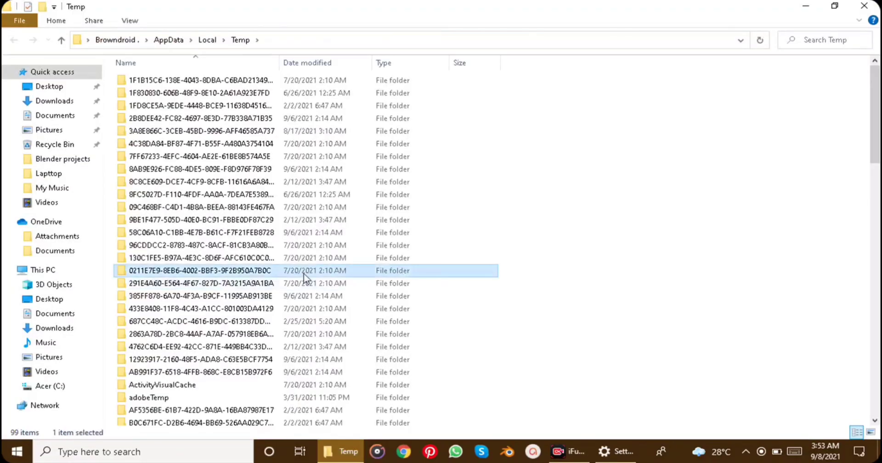
{"action": "key", "text": "ctrl+a"}
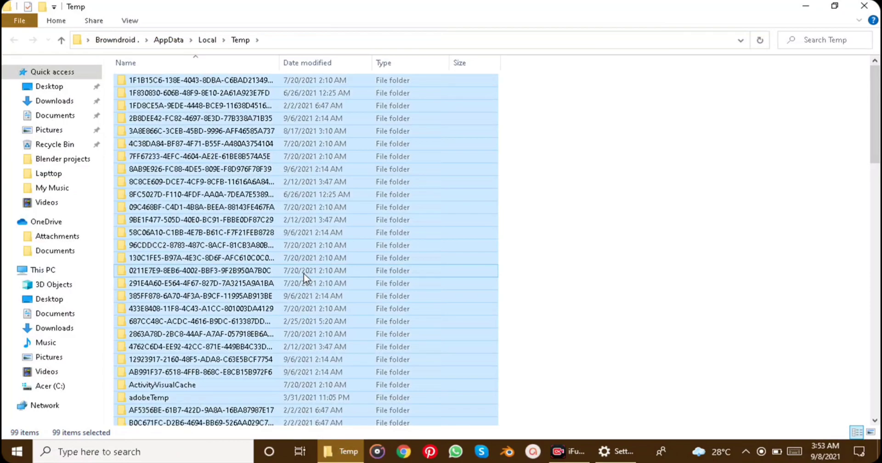
{"action": "key", "text": "Delete"}
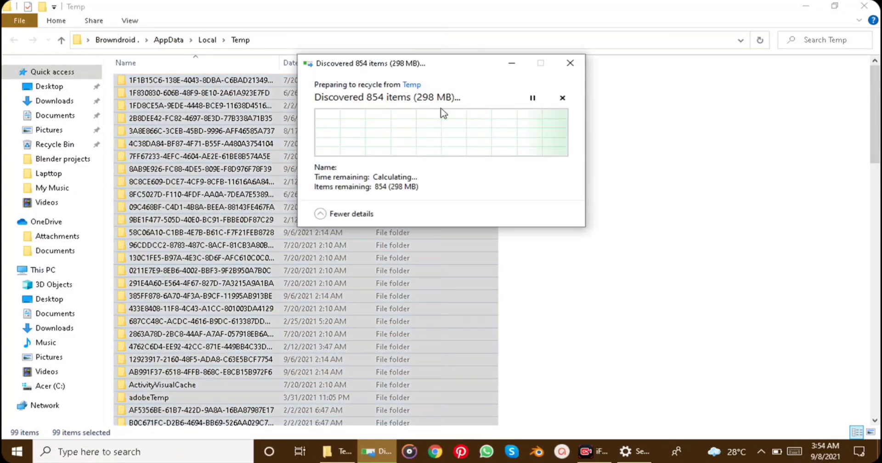
{"action": "left_click", "coordinate": [401, 165]}
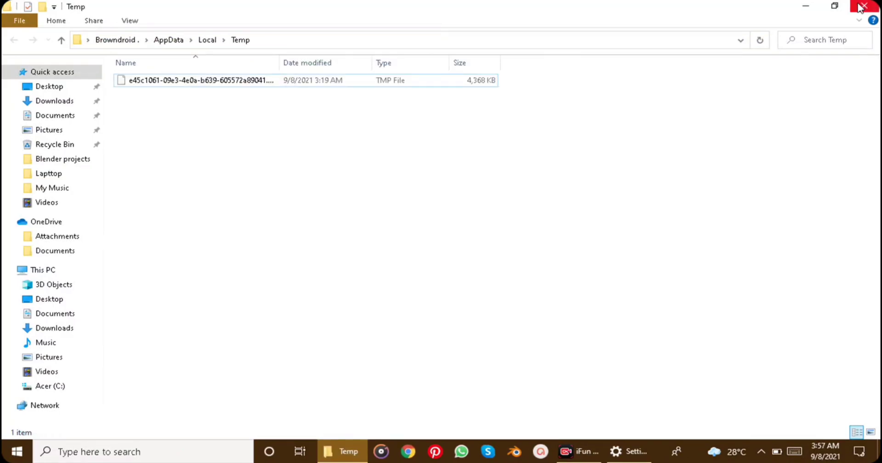
{"action": "left_click", "coordinate": [861, 7]}
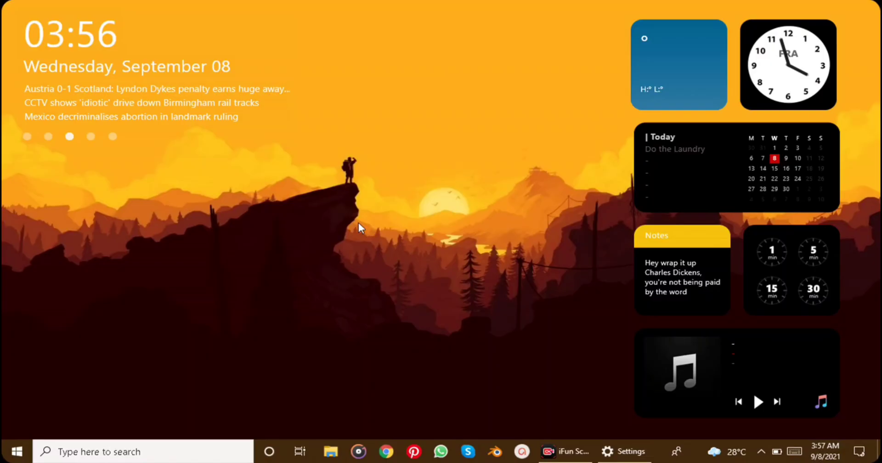
Open the Windows prefetch folder with the Run command "prefetch" and grant permanent access to it
{"action": "key", "text": "super+r"}
{"action": "type", "text": "prefetch"}
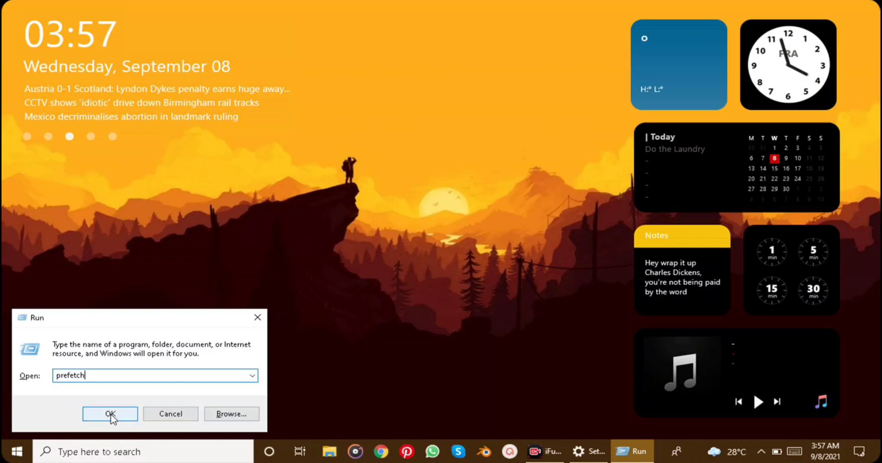
{"action": "left_click", "coordinate": [110, 414]}
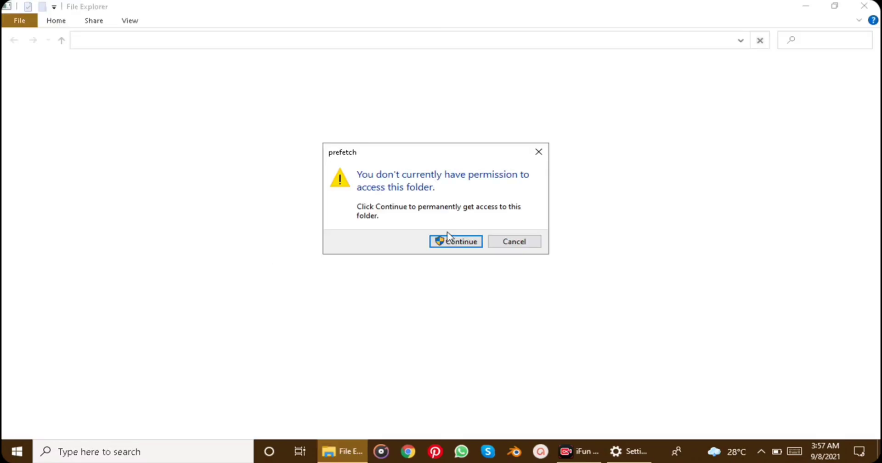
{"action": "left_click", "coordinate": [448, 242]}
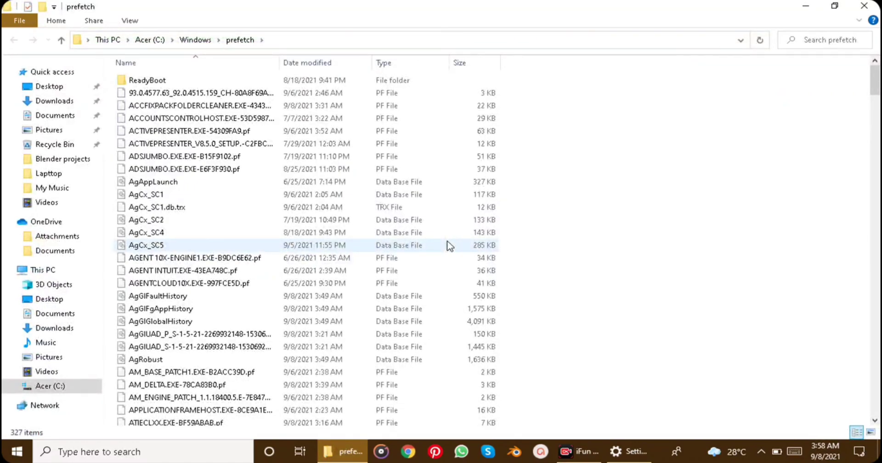
Delete everything in the prefetch folder, skip the files that are in use, and close the folder window
{"action": "left_click", "coordinate": [450, 247]}
{"action": "key", "text": "ctrl+a"}
{"action": "key", "text": "Delete"}
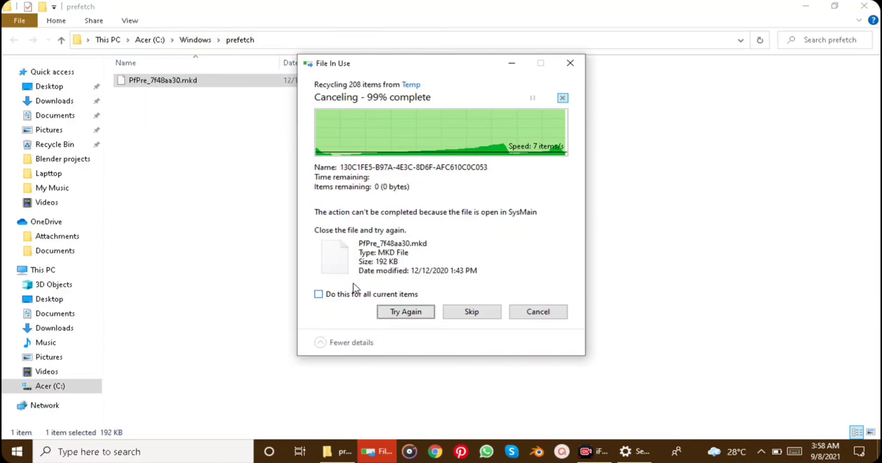
{"action": "left_click", "coordinate": [354, 290]}
{"action": "left_click", "coordinate": [471, 311]}
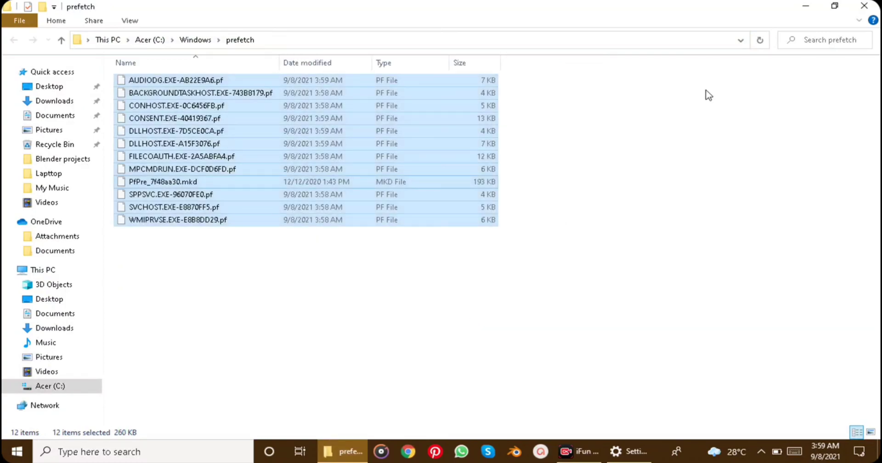
{"action": "left_click", "coordinate": [862, 7]}
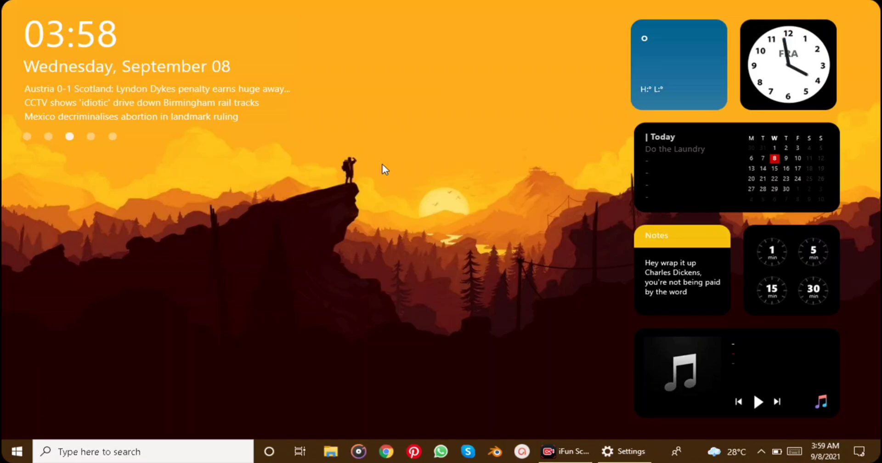
Open the Apps & features page in the Windows Settings
{"action": "left_click", "coordinate": [17, 451]}
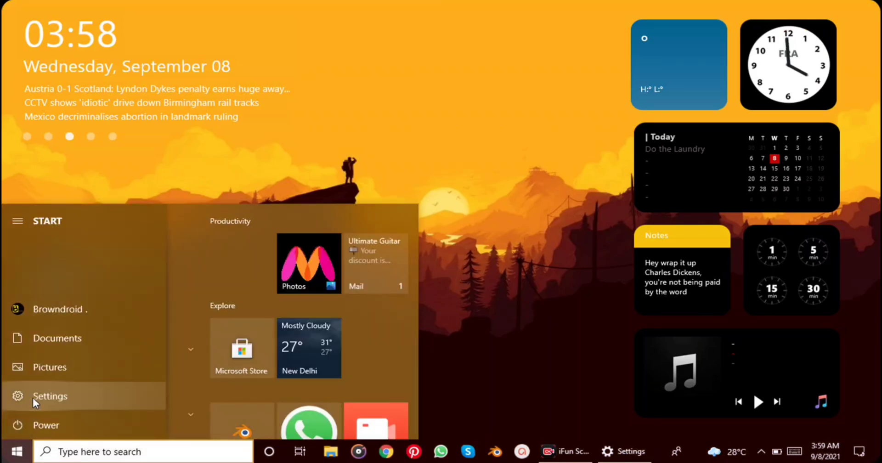
{"action": "left_click", "coordinate": [32, 398]}
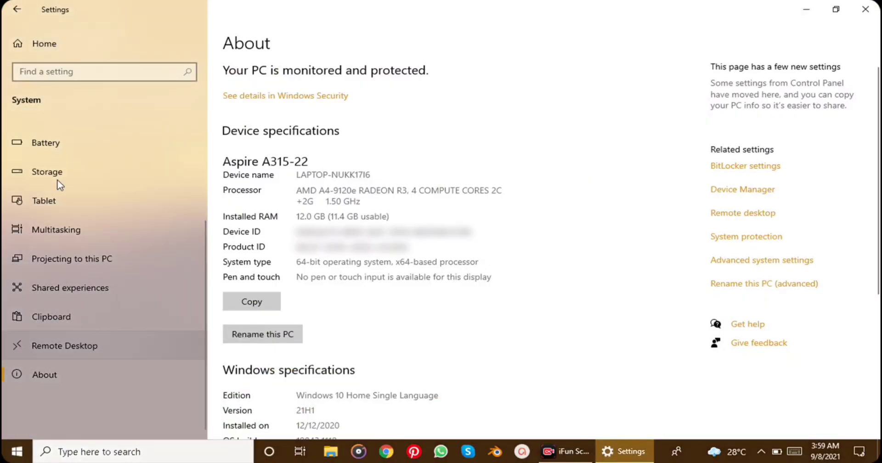
{"action": "left_click", "coordinate": [22, 45]}
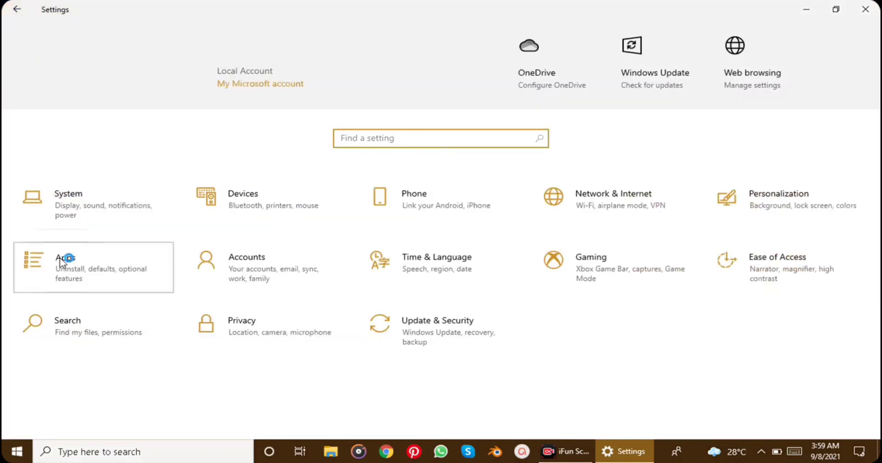
{"action": "left_click", "coordinate": [62, 259]}
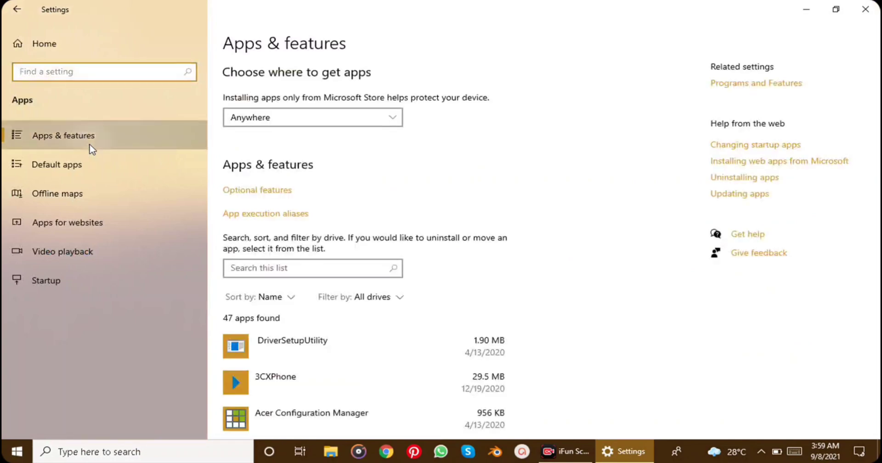
Uninstall OBS Studio from the list of installed apps
{"action": "scroll", "coordinate": [285, 332], "scroll_direction": "down", "scroll_amount": 12}
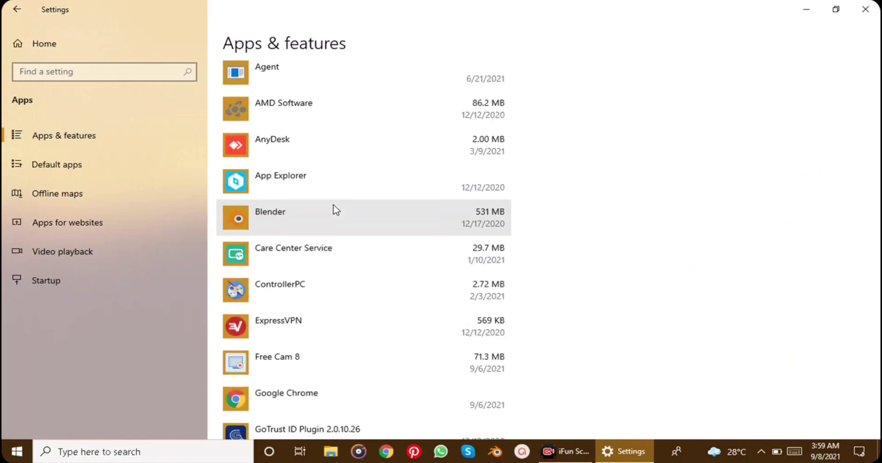
{"action": "scroll", "coordinate": [336, 209], "scroll_direction": "down", "scroll_amount": 15}
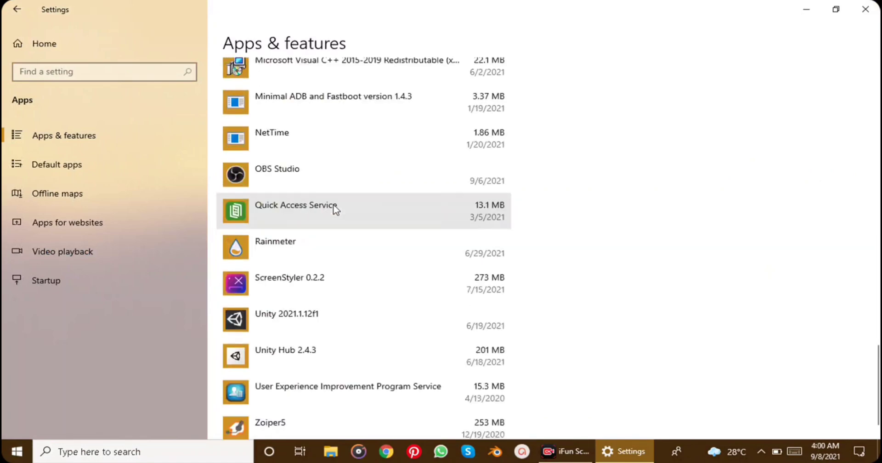
{"action": "left_click", "coordinate": [333, 173]}
{"action": "left_click", "coordinate": [478, 225]}
{"action": "left_click", "coordinate": [536, 191]}
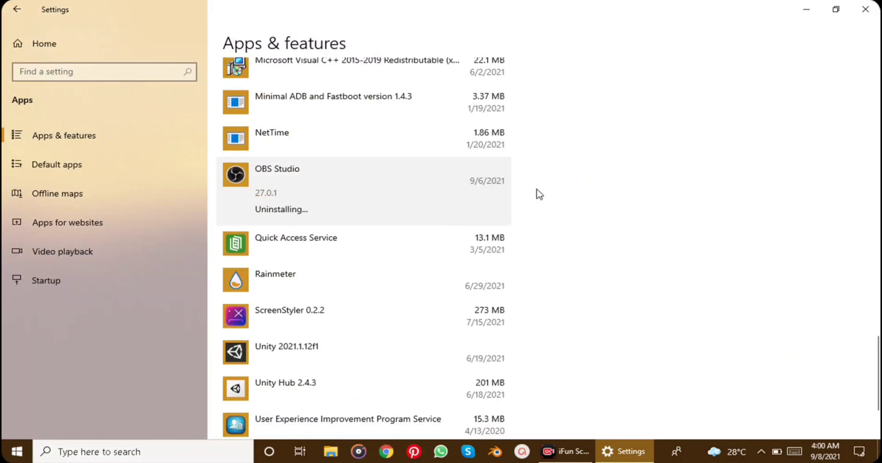
{"action": "scroll", "coordinate": [514, 325], "scroll_direction": "up", "scroll_amount": 20}
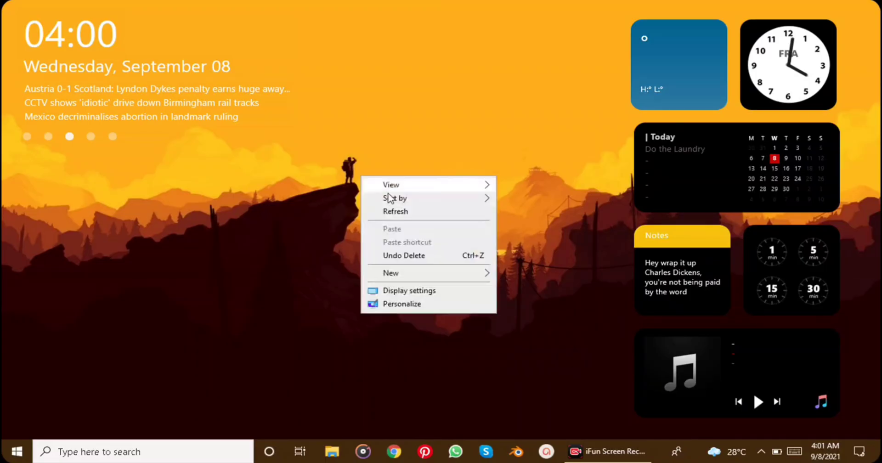
Show the desktop icons and delete the game controller and Free Cam 8 shortcuts from the desktop
{"action": "mouse_move", "coordinate": [390, 185]}
{"action": "left_click", "coordinate": [547, 259]}
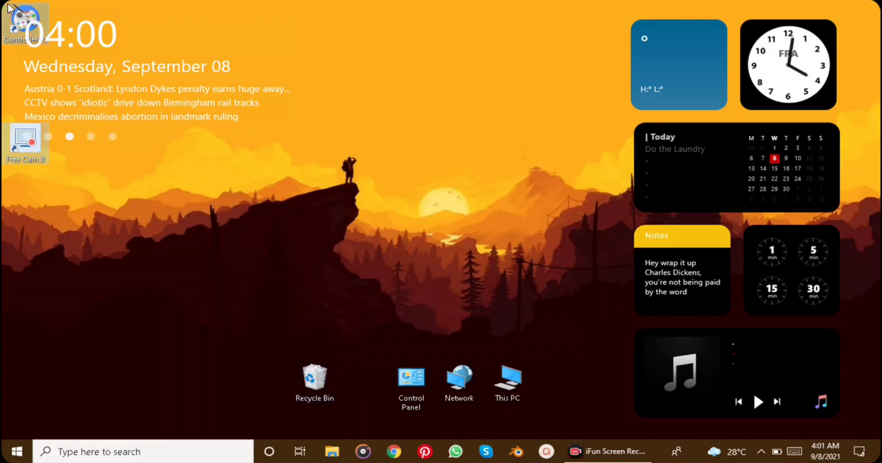
{"action": "key", "text": "Delete"}
{"action": "left_click", "coordinate": [332, 220]}
Move the Recycle Bin icon next to Control Panel on the desktop and open the Recycle Bin
{"action": "left_click_drag", "start_coordinate": [315, 377], "coordinate": [364, 373]}
{"action": "left_click", "coordinate": [363, 381]}
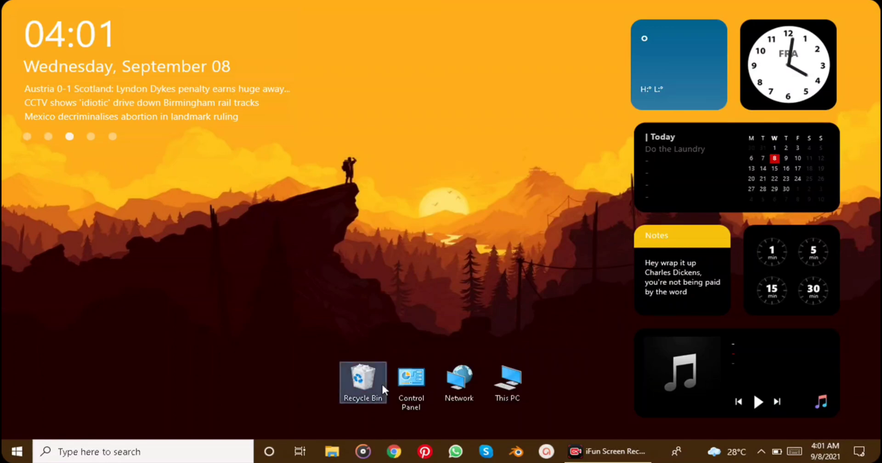
{"action": "double_click", "coordinate": [383, 385]}
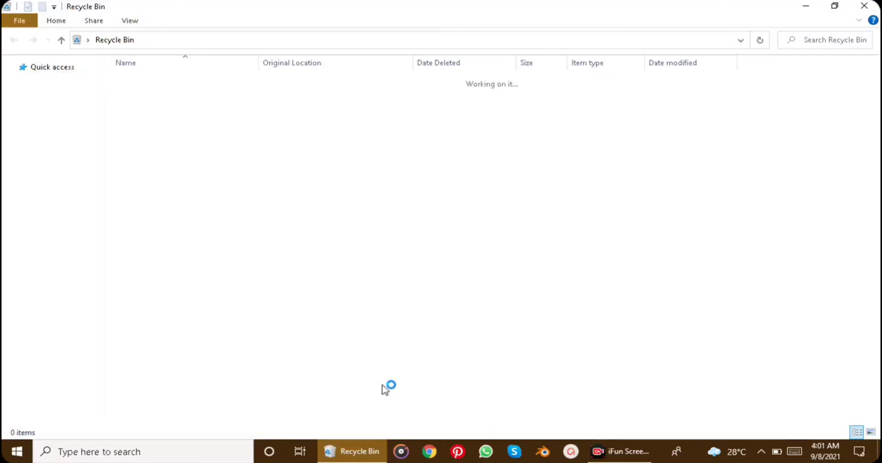
Permanently delete all items in the Recycle Bin and close its window
{"action": "left_click", "coordinate": [337, 223]}
{"action": "key", "text": "ctrl+a"}
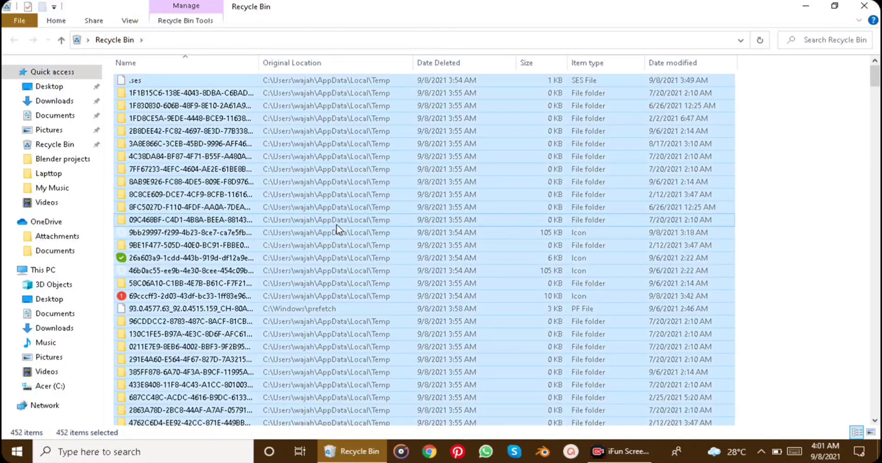
{"action": "key", "text": "Delete"}
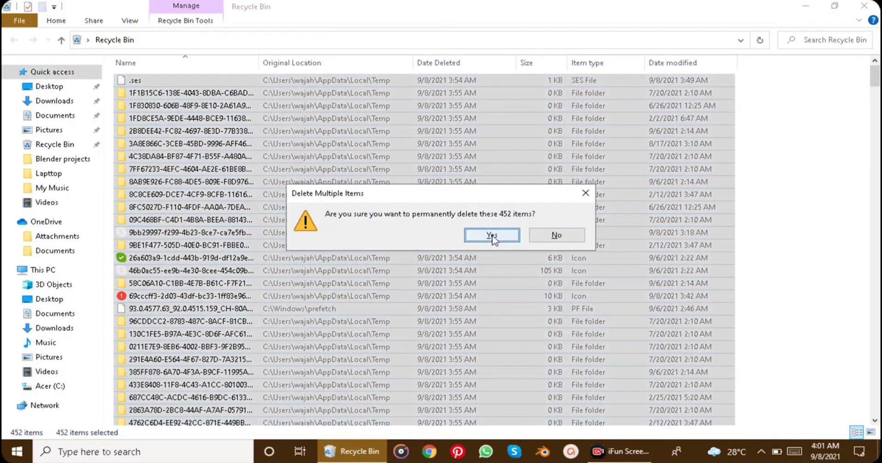
{"action": "left_click", "coordinate": [477, 240]}
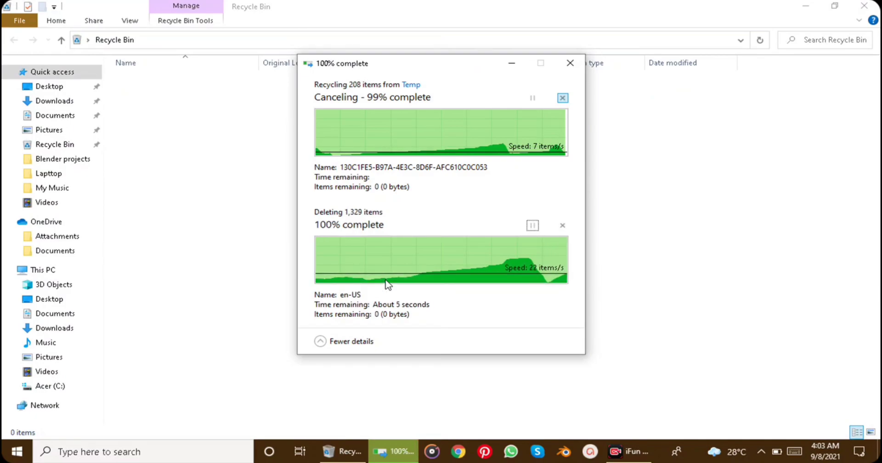
{"action": "left_click", "coordinate": [859, 5]}
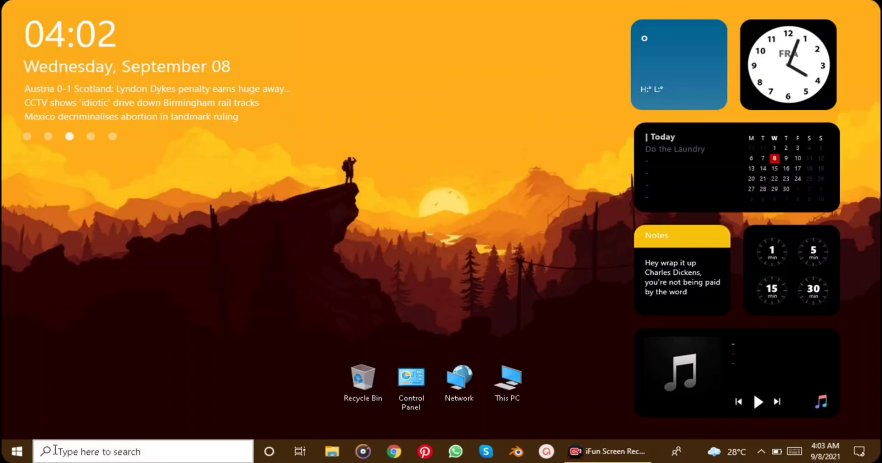
Open the Storage page of the System category in the Windows Settings
{"action": "left_click", "coordinate": [7, 453]}
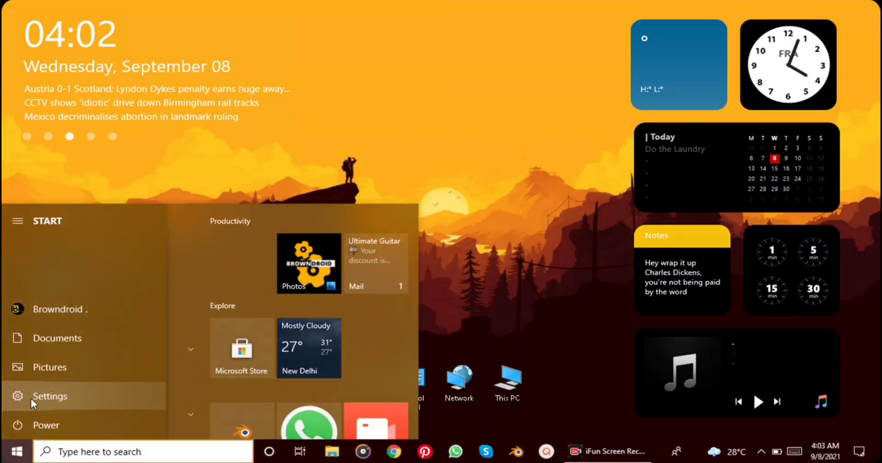
{"action": "left_click", "coordinate": [31, 398]}
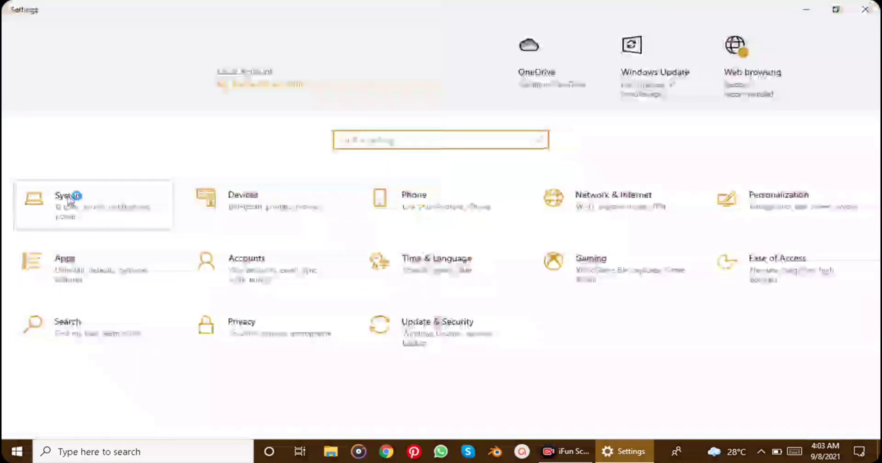
{"action": "left_click", "coordinate": [69, 198]}
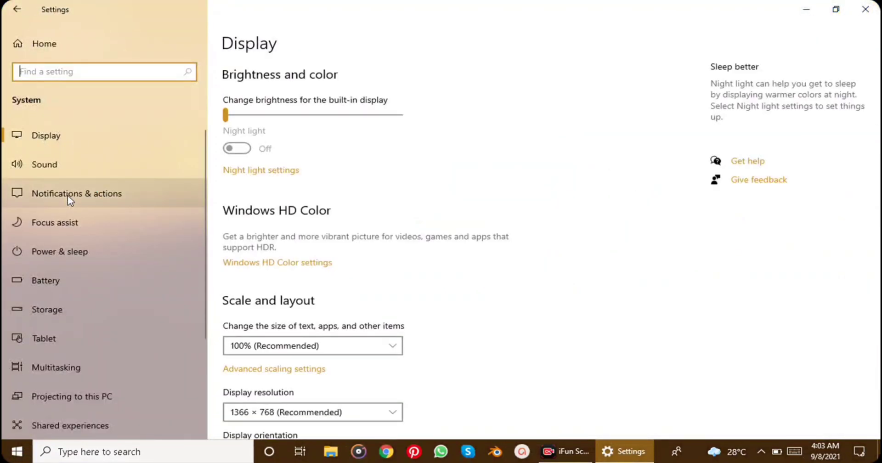
{"action": "left_click", "coordinate": [63, 302]}
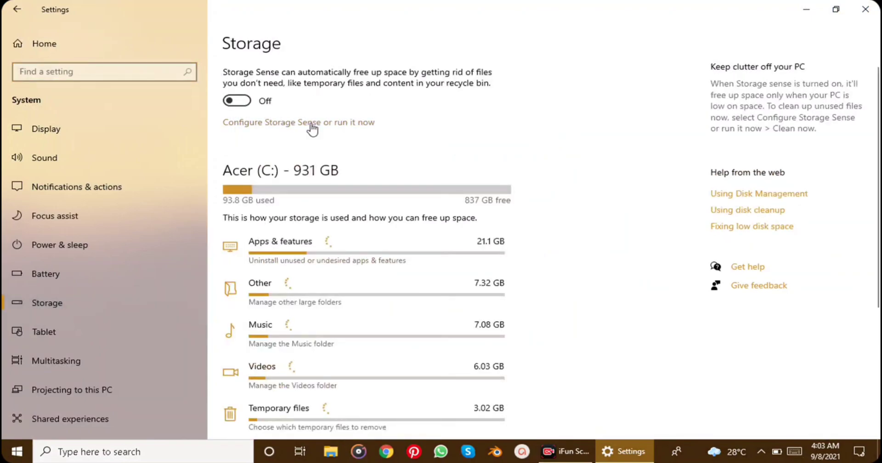
Turn on Storage Sense and configure it to run every day
{"action": "left_click", "coordinate": [245, 103]}
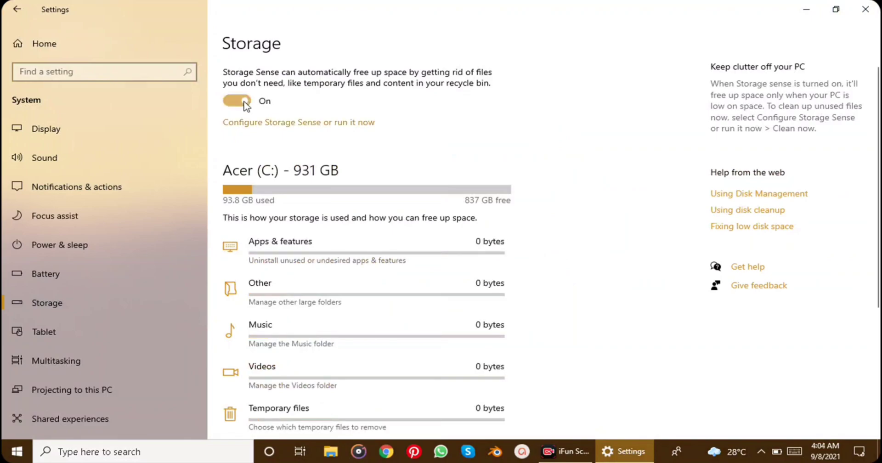
{"action": "left_click", "coordinate": [310, 123]}
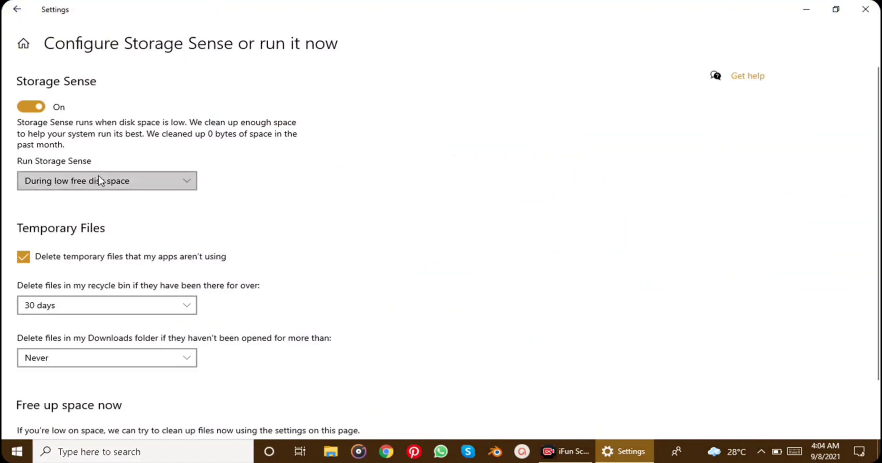
{"action": "left_click", "coordinate": [101, 181]}
{"action": "left_click", "coordinate": [84, 131]}
Set Storage Sense to delete recycle bin files older than 1 day, leave the Downloads folder on Never, and close Settings
{"action": "scroll", "coordinate": [142, 279], "scroll_direction": "down", "scroll_amount": 2}
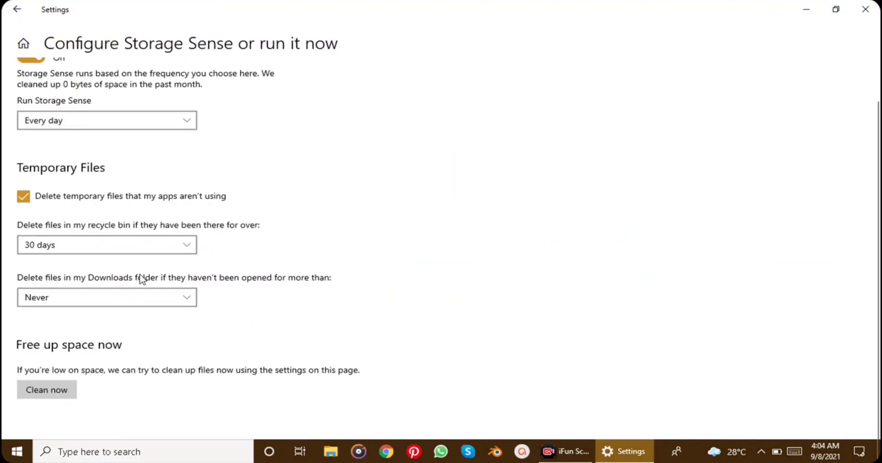
{"action": "left_click", "coordinate": [95, 247]}
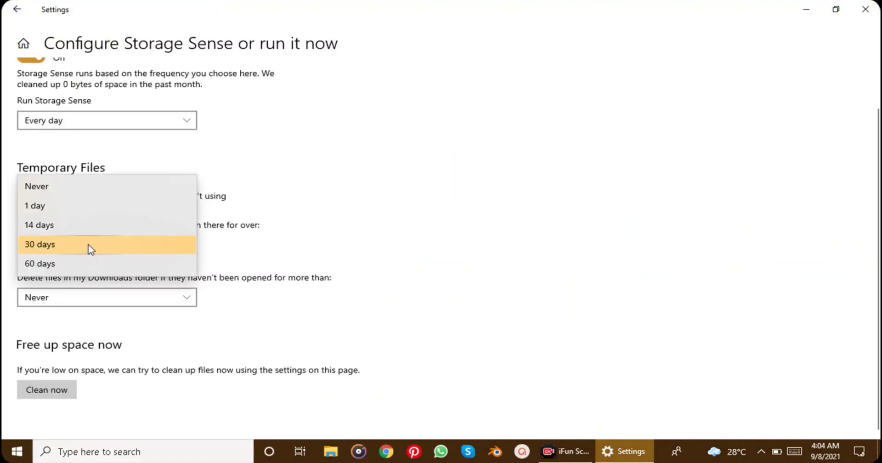
{"action": "left_click", "coordinate": [169, 206]}
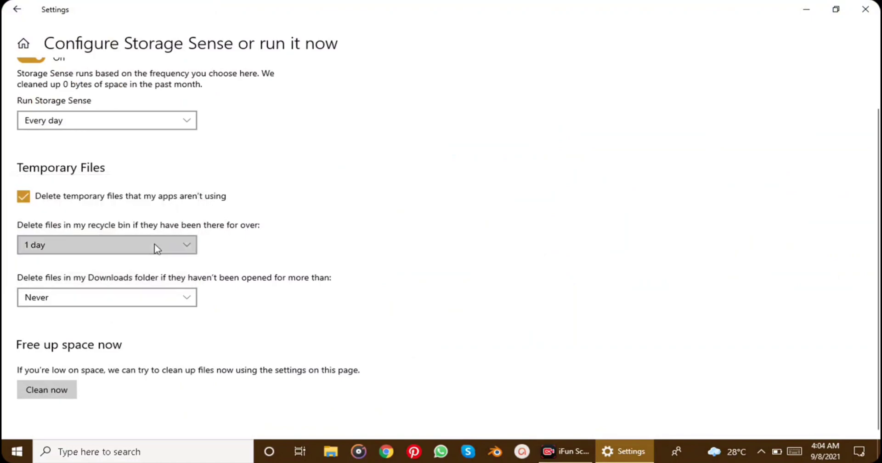
{"action": "left_click", "coordinate": [157, 293]}
{"action": "left_click", "coordinate": [157, 295]}
{"action": "scroll", "coordinate": [124, 394], "scroll_direction": "up", "scroll_amount": 2}
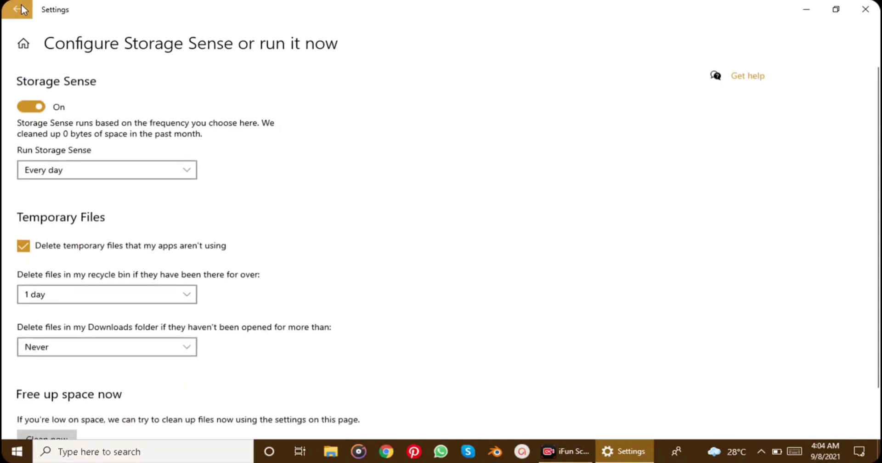
{"action": "left_click", "coordinate": [22, 10]}
{"action": "key", "text": "alt+F4"}
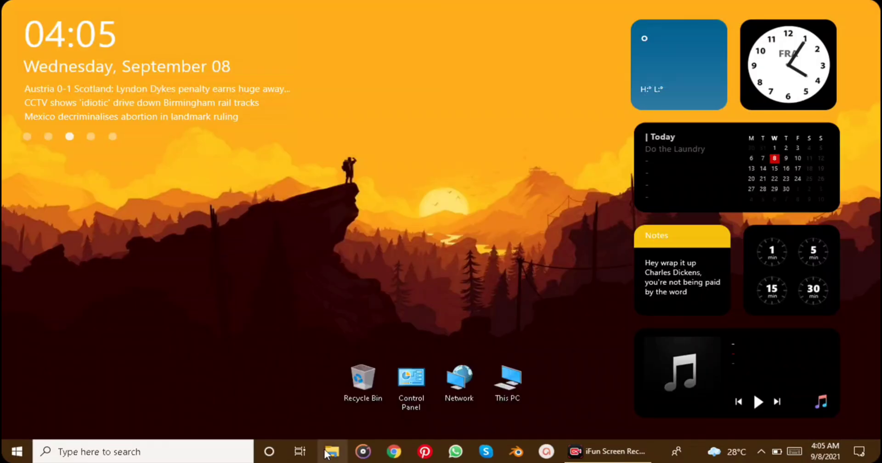
Open File Explorer and show the properties of the Acer (C:) drive
{"action": "left_click", "coordinate": [330, 452]}
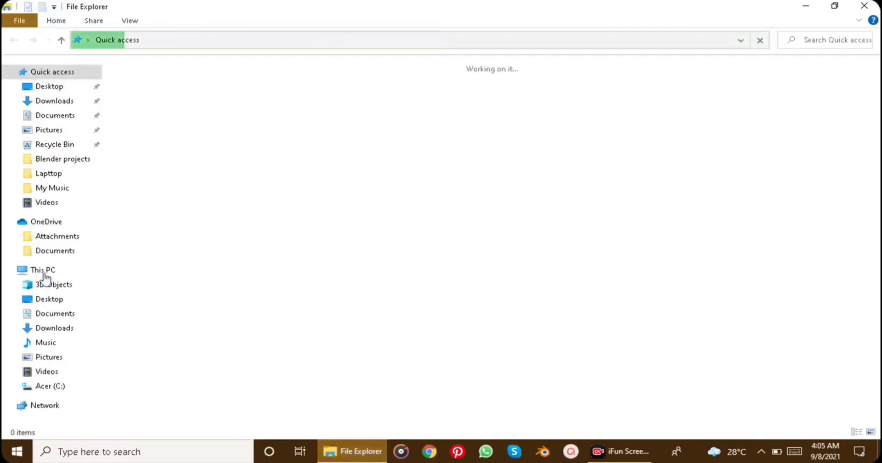
{"action": "left_click", "coordinate": [43, 385]}
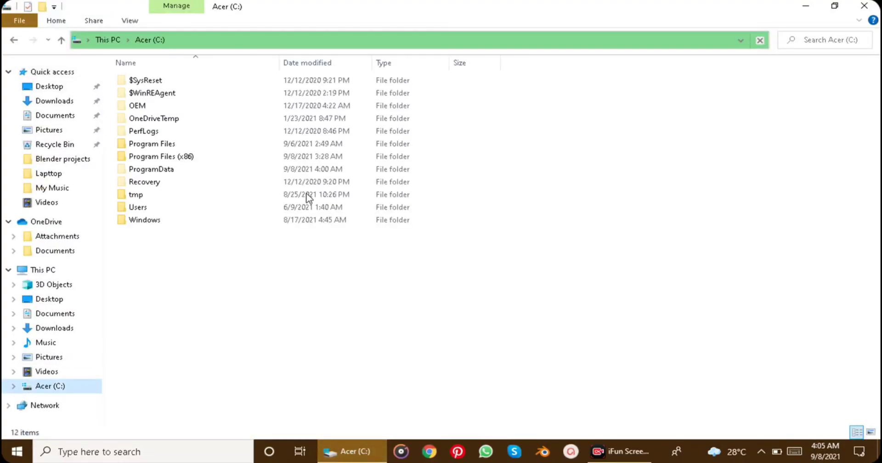
{"action": "right_click", "coordinate": [66, 393]}
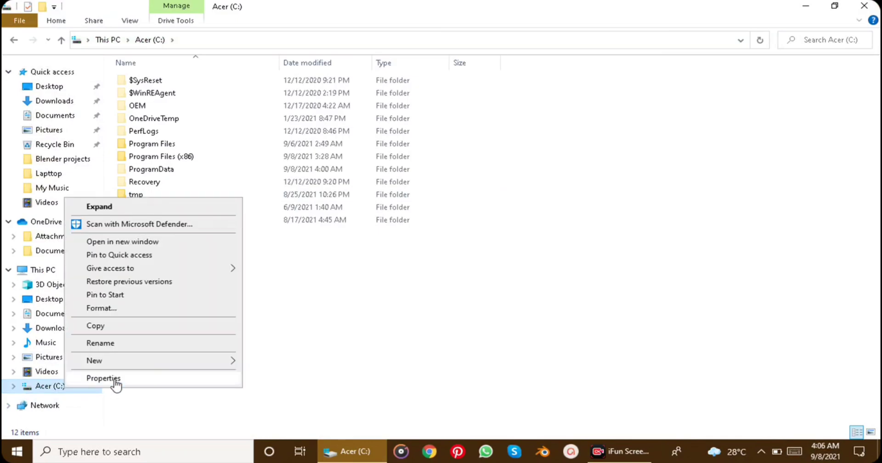
{"action": "left_click", "coordinate": [114, 380]}
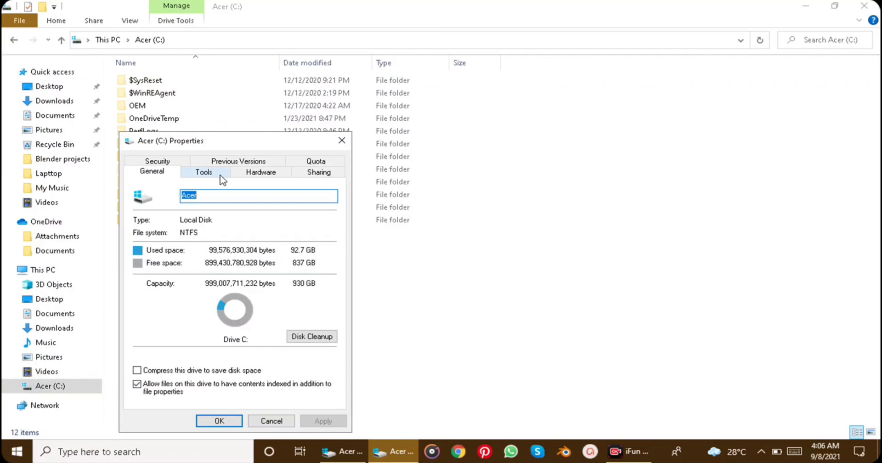
Start Disk Cleanup for the C: drive and mark additional file categories for deletion, including Windows error reports and DirectX Shader Cache
{"action": "left_click", "coordinate": [312, 337]}
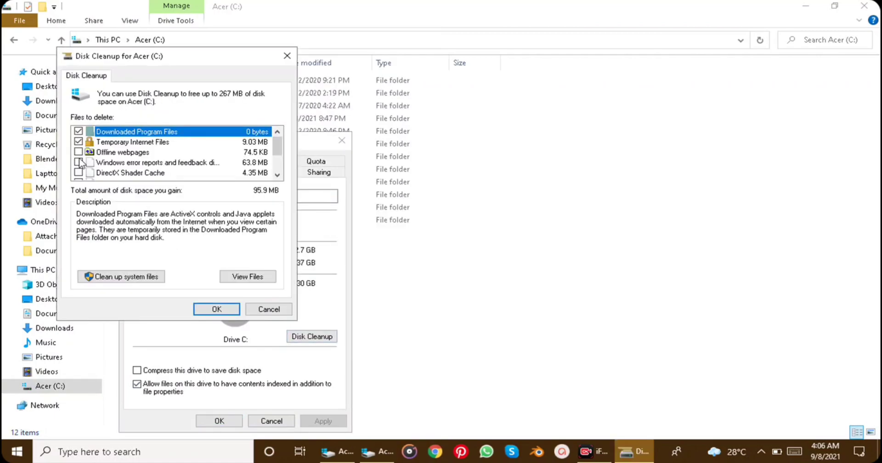
{"action": "left_click", "coordinate": [79, 162]}
{"action": "left_click", "coordinate": [79, 172]}
{"action": "scroll", "coordinate": [79, 174], "scroll_direction": "down", "scroll_amount": 1}
{"action": "left_click", "coordinate": [79, 173]}
{"action": "left_click", "coordinate": [79, 162]}
{"action": "left_click", "coordinate": [78, 152]}
{"action": "scroll", "coordinate": [79, 156], "scroll_direction": "down", "scroll_amount": 1}
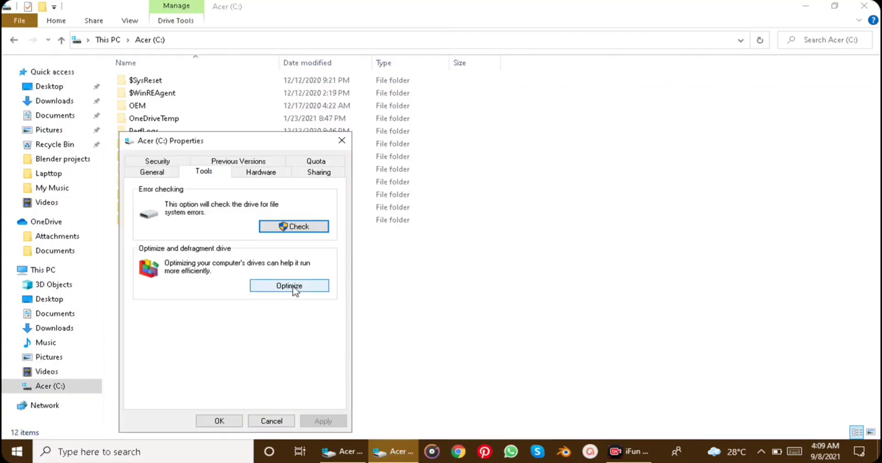
Open Optimize Drives from the C: drive's properties and start optimizing the Acer (C:) drive
{"action": "left_click", "coordinate": [294, 288]}
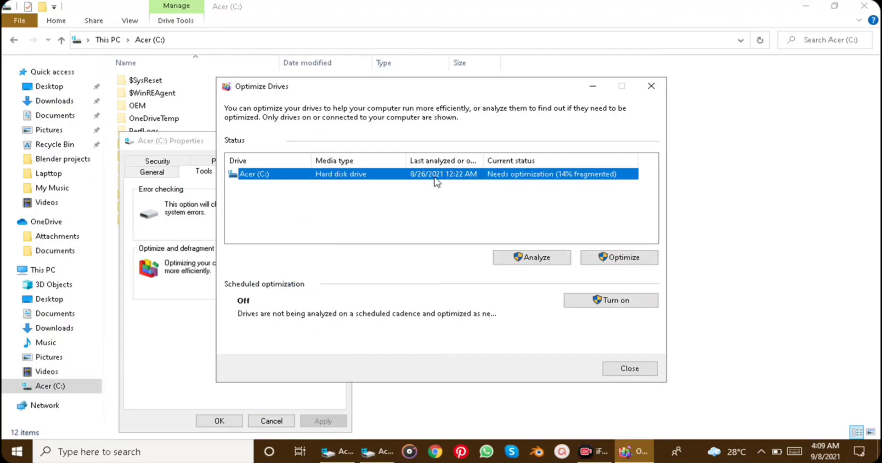
{"action": "left_click", "coordinate": [605, 258]}
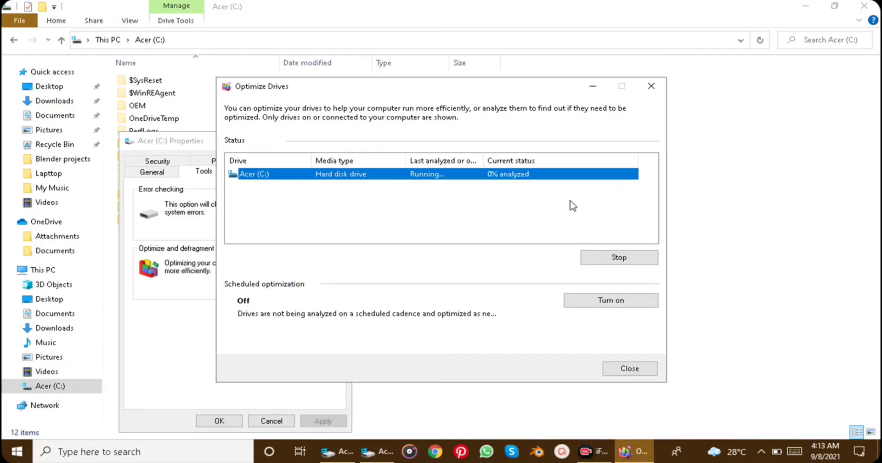